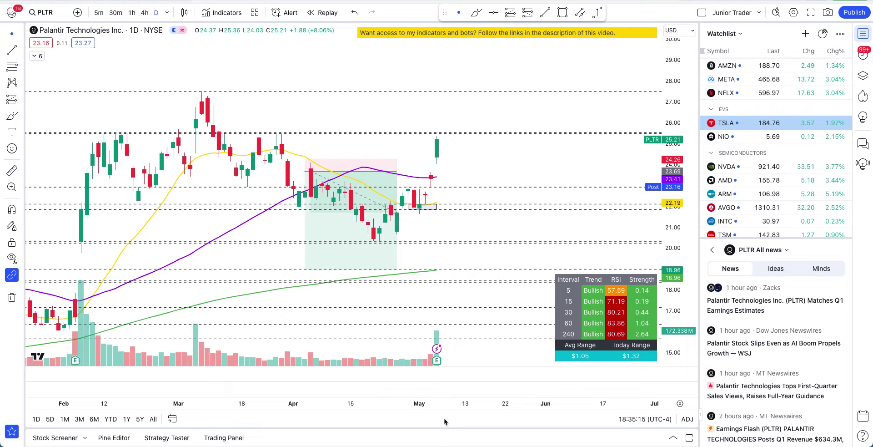
# Glance at the Google Sheets options-volume chart, then switch PLTR to 1-hour candles.
pyautogui.press('super+Tab')
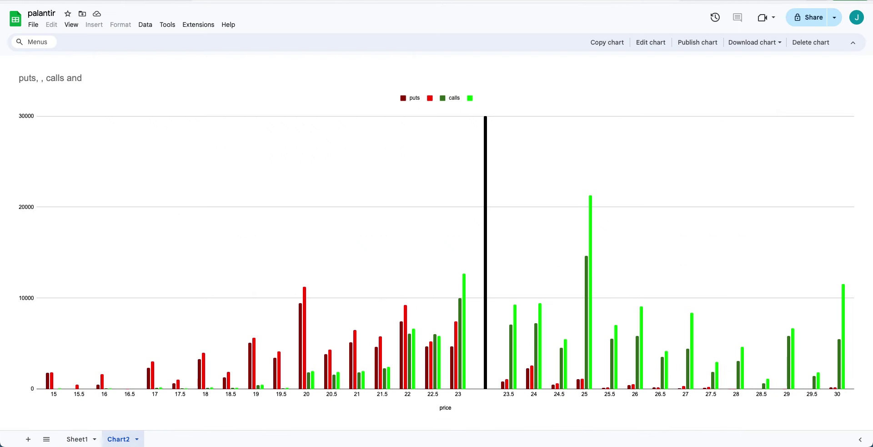
pyautogui.press('super+Tab')
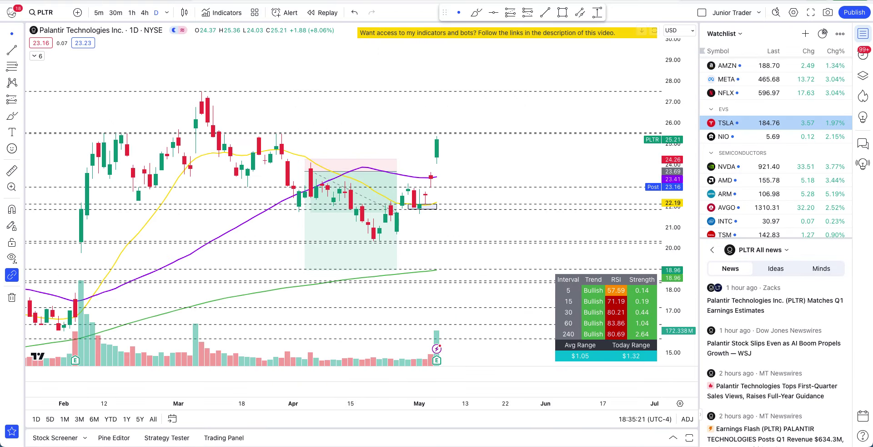
pyautogui.press('super+Tab')
pyautogui.press('super+Tab')
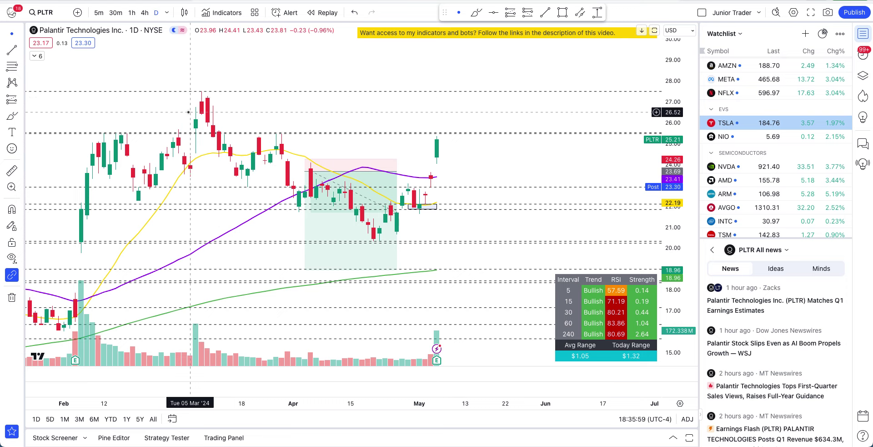
pyautogui.click(133, 17)
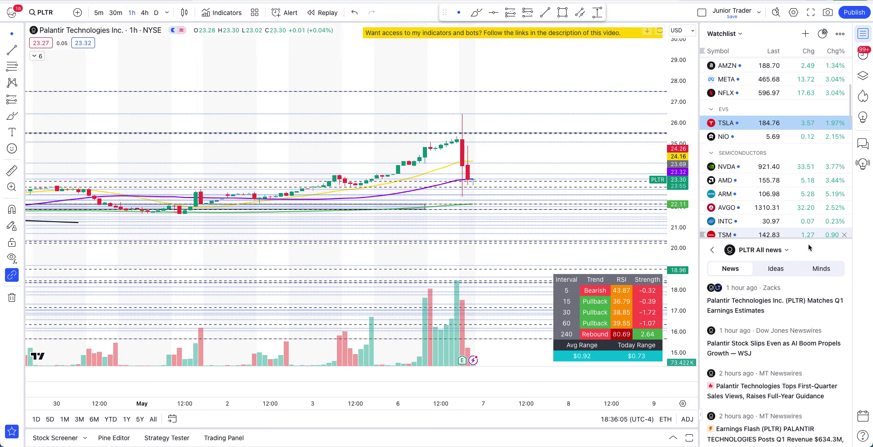
# Enlarge the hourly candles, brush-circle the long red wick's tip, undo it, and return to daily.
pyautogui.moveTo(680, 299); pyautogui.dragTo(679, 254)
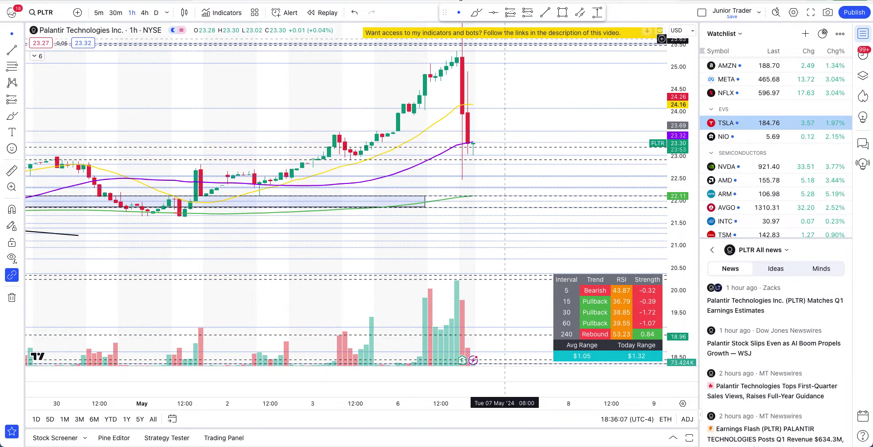
pyautogui.moveTo(510, 96); pyautogui.dragTo(501, 150)
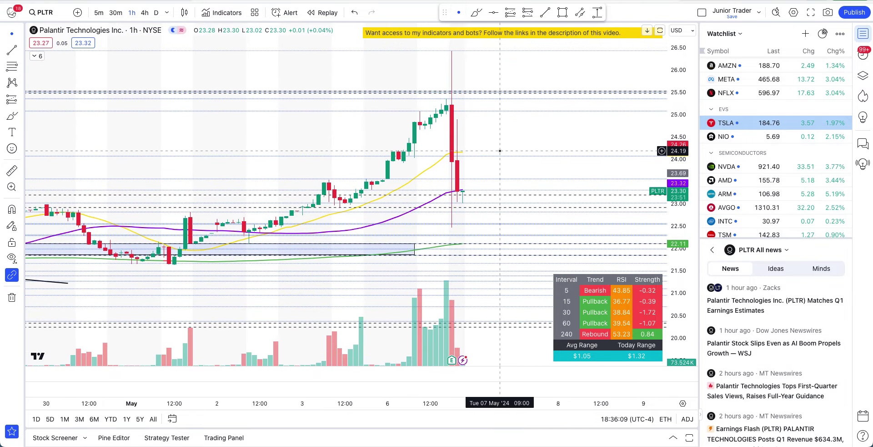
pyautogui.click(476, 13)
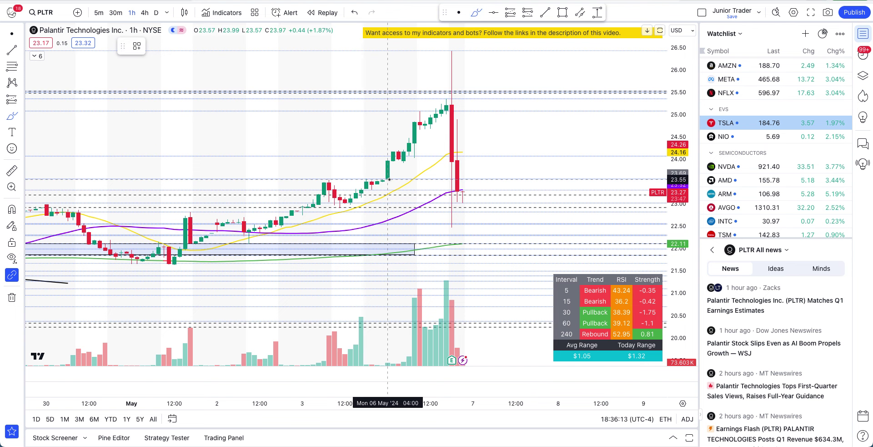
pyautogui.scroll(-3, 509, 72)
pyautogui.moveTo(522, 48)
pyautogui.mouseDown()
pyautogui.moveTo(501, 68)
pyautogui.moveTo(541, 80)
pyautogui.moveTo(529, 51)
pyautogui.mouseUp()
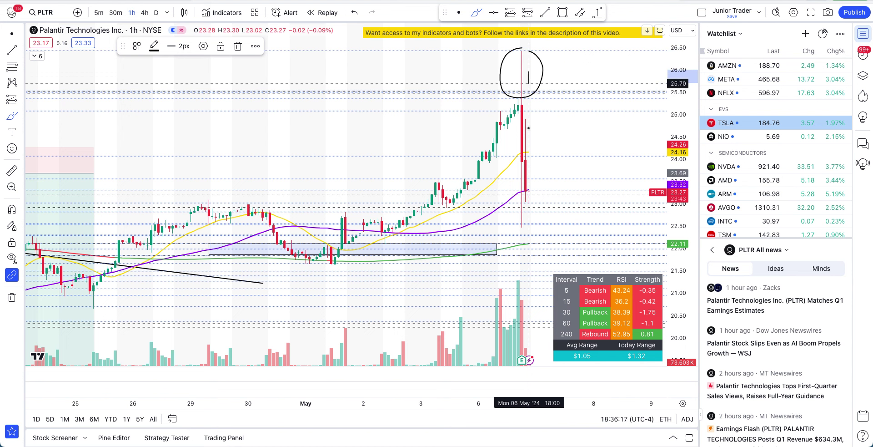
pyautogui.hotkey('ctrl', 'z')
pyautogui.hotkey('ctrl', 'z')
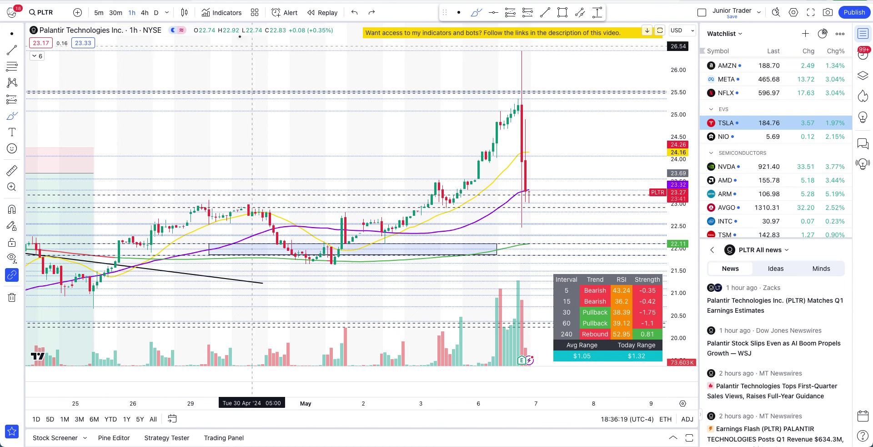
pyautogui.click(154, 13)
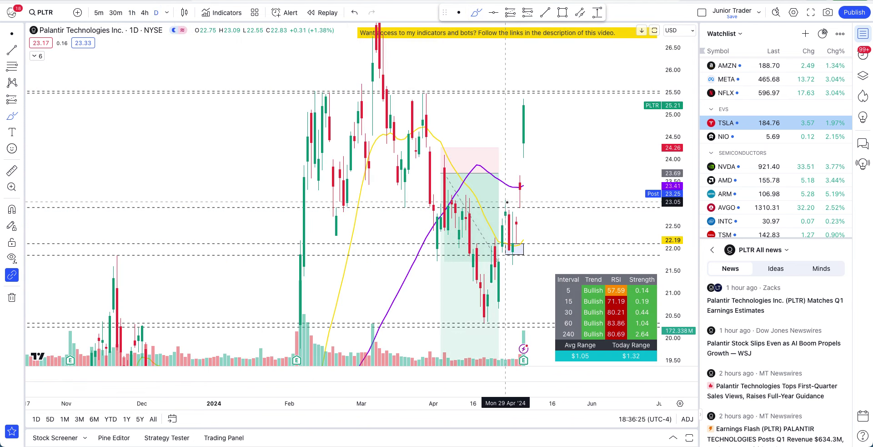
# Compress the price scale and sketch a rising projection past the May candles, then undo it.
pyautogui.moveTo(687, 150); pyautogui.dragTo(687, 191)
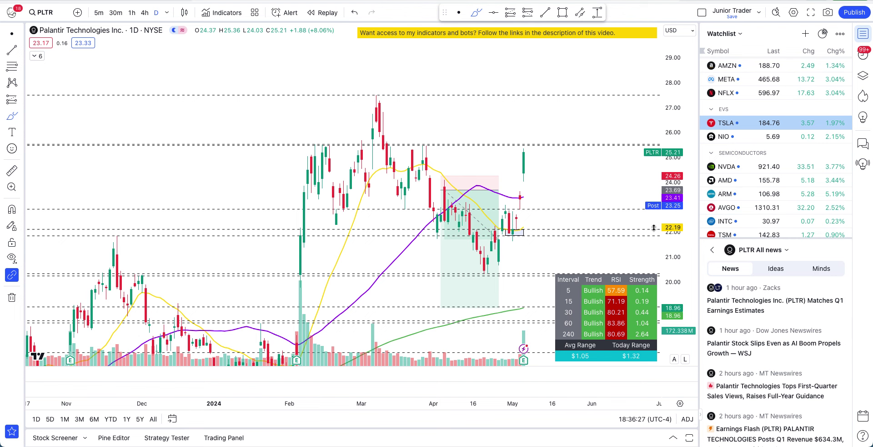
pyautogui.scroll(5, 591, 113)
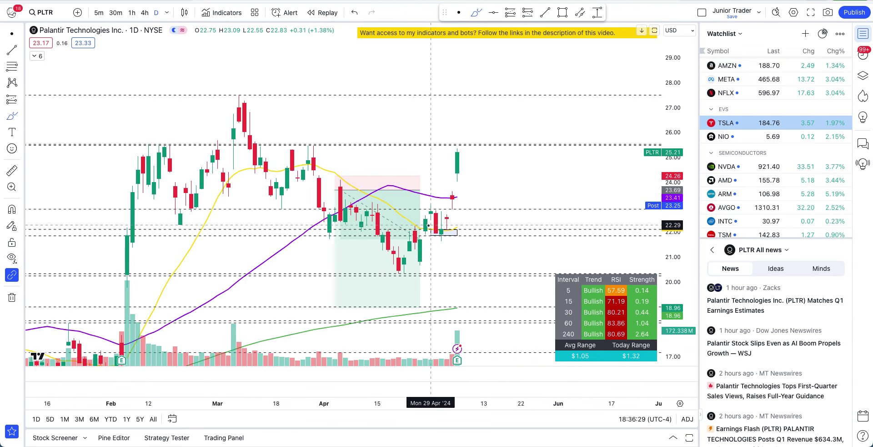
pyautogui.moveTo(420, 234)
pyautogui.mouseDown()
pyautogui.moveTo(425, 213)
pyautogui.moveTo(473, 157)
pyautogui.mouseUp()
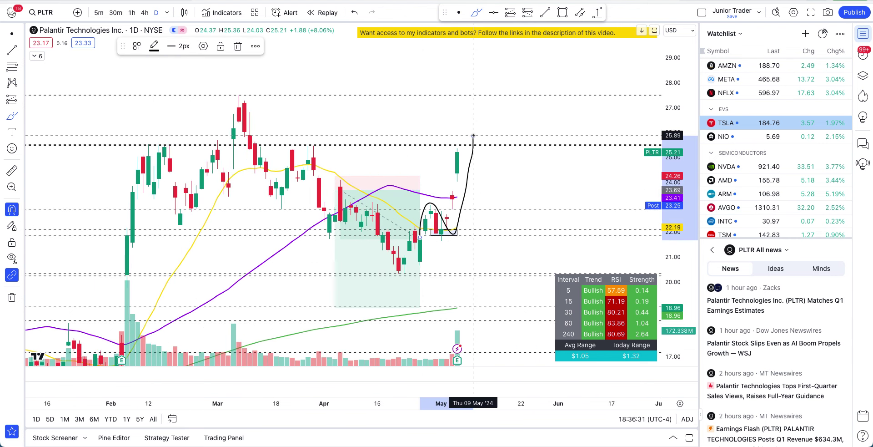
pyautogui.hotkey('ctrl', 'z')
pyautogui.scroll(3, 523, 91)
pyautogui.click(567, 15)
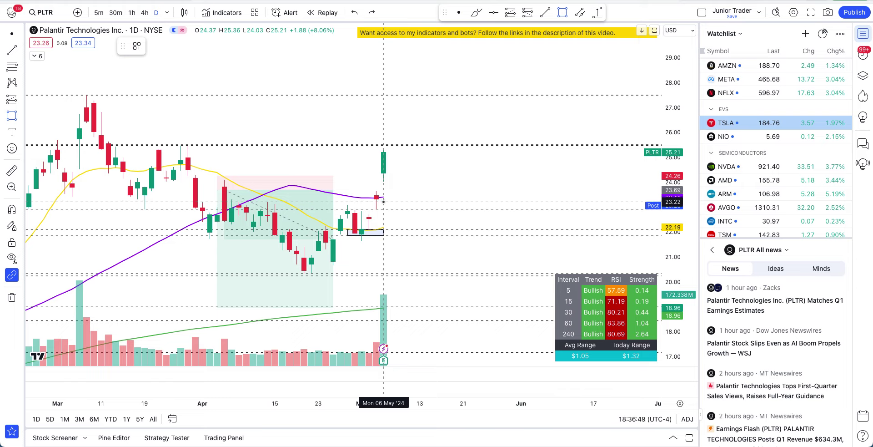
# Draw a box from 23.41 to 25.22 on the latest candle with a 100% opaque red fill.
pyautogui.moveTo(384, 200)
pyautogui.mouseDown()
pyautogui.moveTo(383, 152)
pyautogui.moveTo(391, 152)
pyautogui.mouseUp()
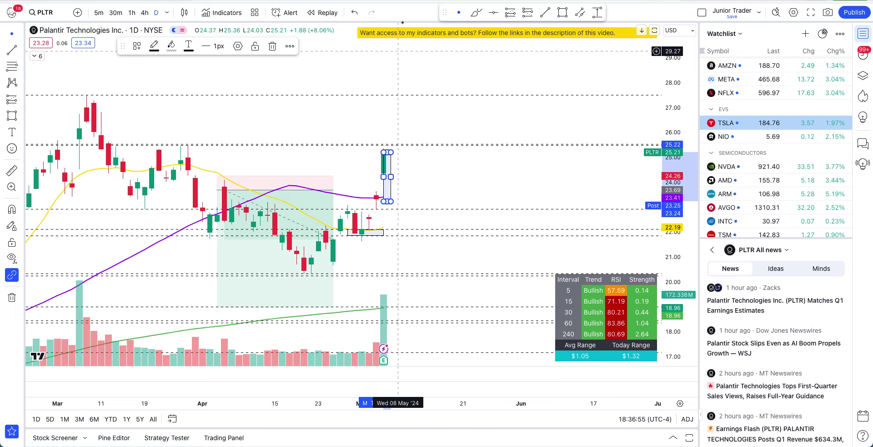
pyautogui.click(171, 46)
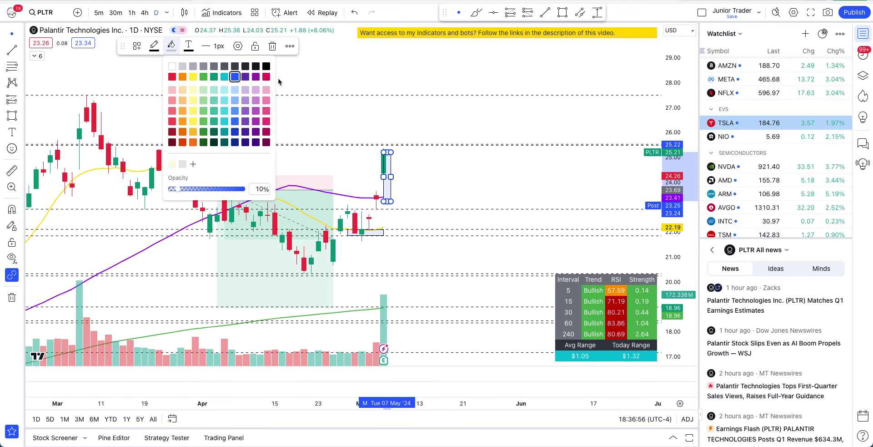
pyautogui.click(172, 77)
pyautogui.click(171, 45)
pyautogui.moveTo(186, 189); pyautogui.dragTo(245, 190)
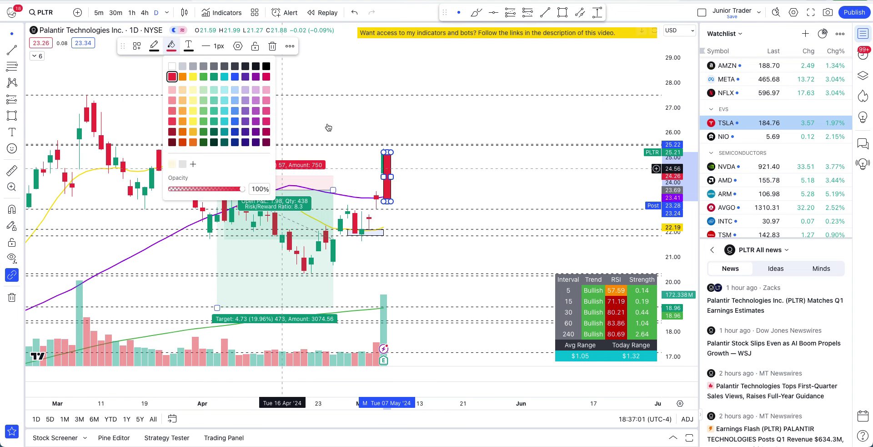
pyautogui.click(448, 68)
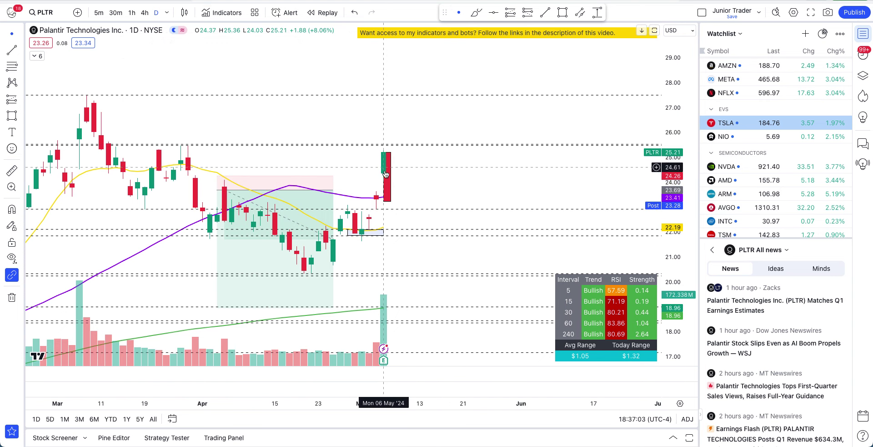
# Widen the red box leftward so it fully covers the latest candle.
pyautogui.moveTo(384, 177); pyautogui.dragTo(377, 176)
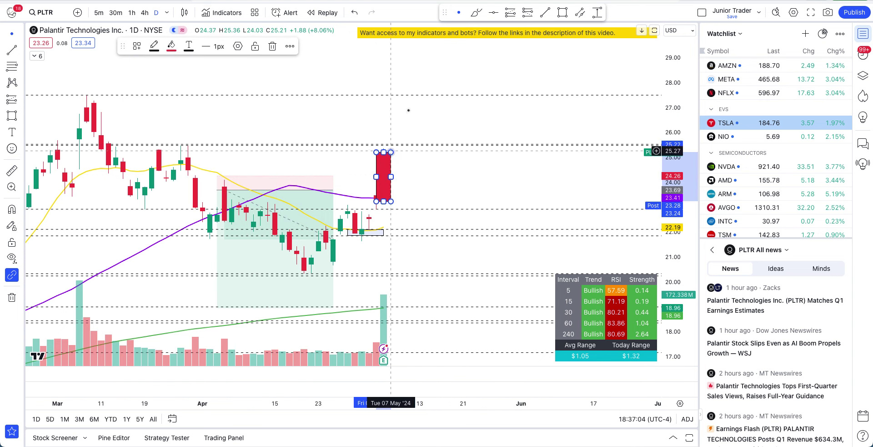
pyautogui.click(406, 123)
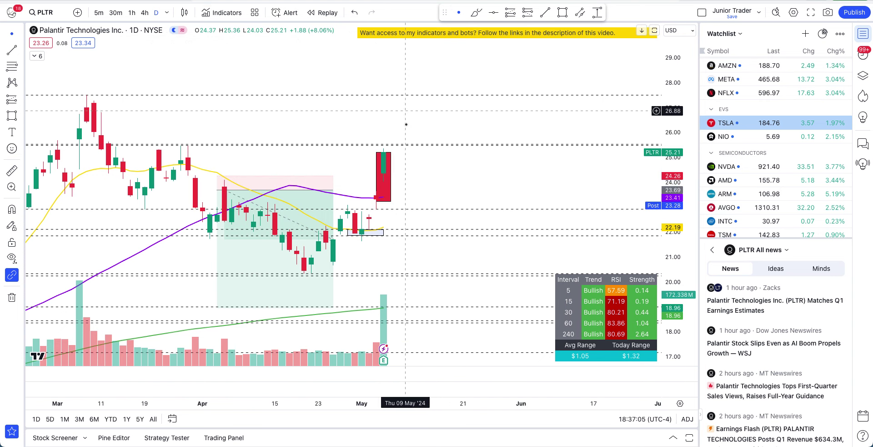
pyautogui.click(388, 195)
pyautogui.scroll(-2, 455, 237)
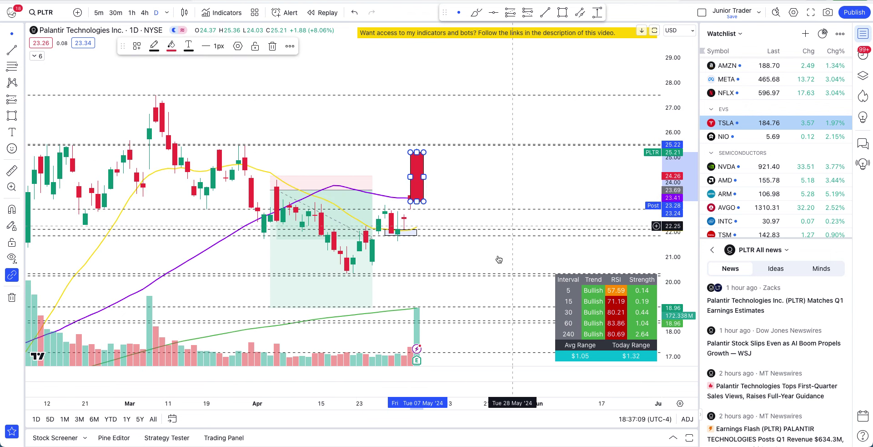
pyautogui.click(436, 200)
pyautogui.click(492, 14)
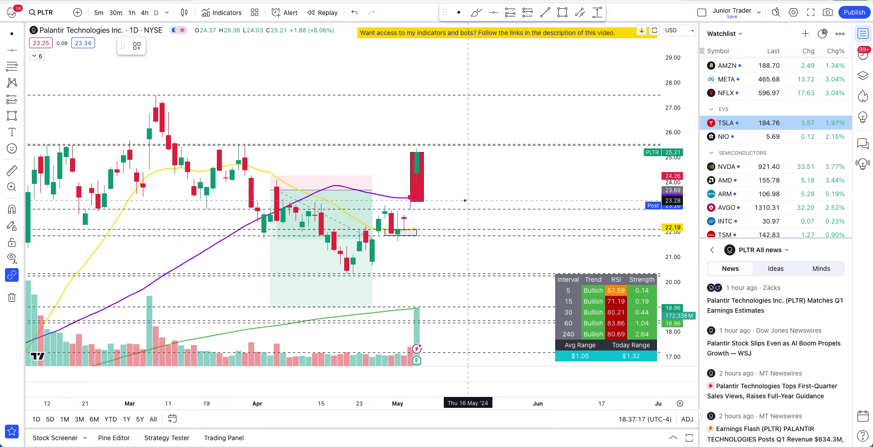
# Place a red horizontal level line near 23.4 and delete the red projection box.
pyautogui.click(465, 200)
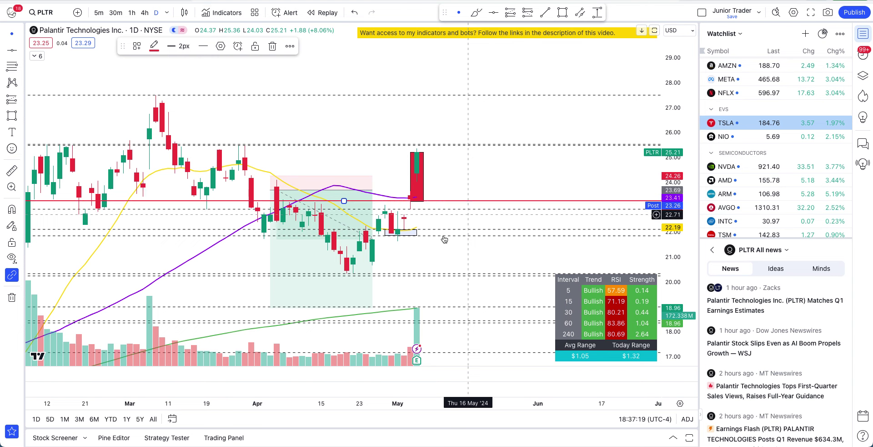
pyautogui.click(423, 187)
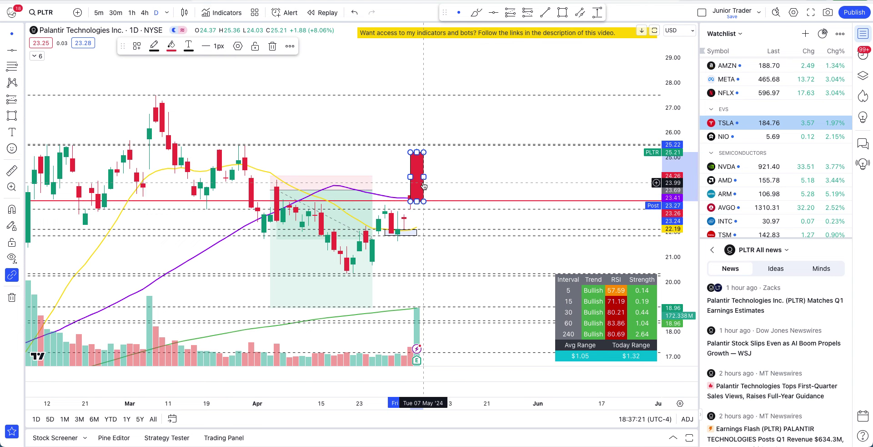
pyautogui.press('Delete')
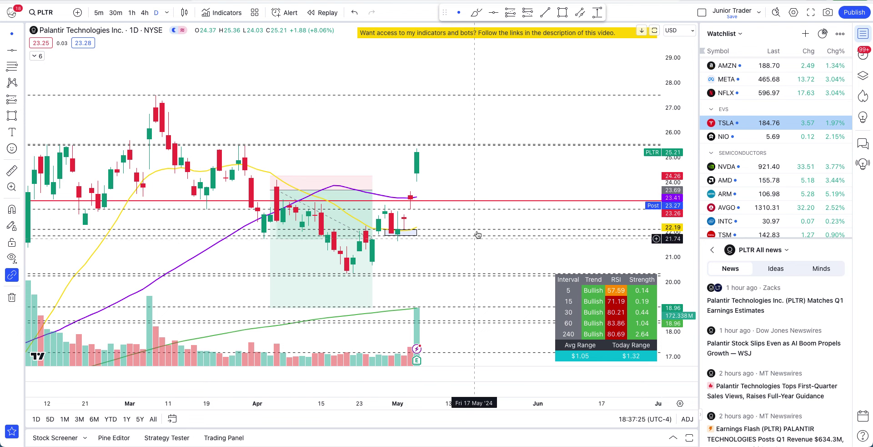
pyautogui.click(475, 16)
pyautogui.scroll(-2, 452, 248)
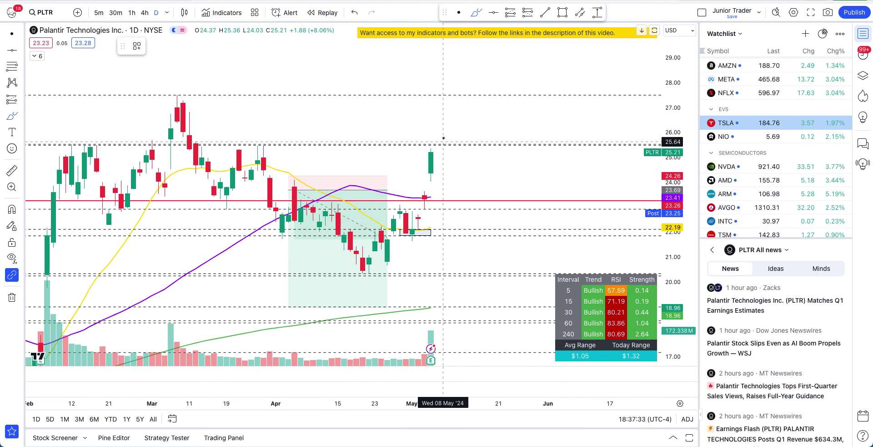
# Draw an upward stroke to about 27.52, undo it, and zoom in on recent candles.
pyautogui.moveTo(444, 137); pyautogui.dragTo(444, 95)
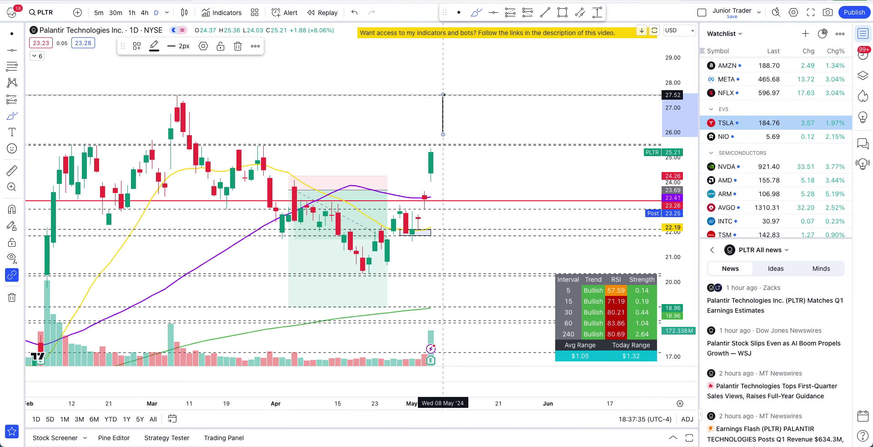
pyautogui.hotkey('ctrl', 'z')
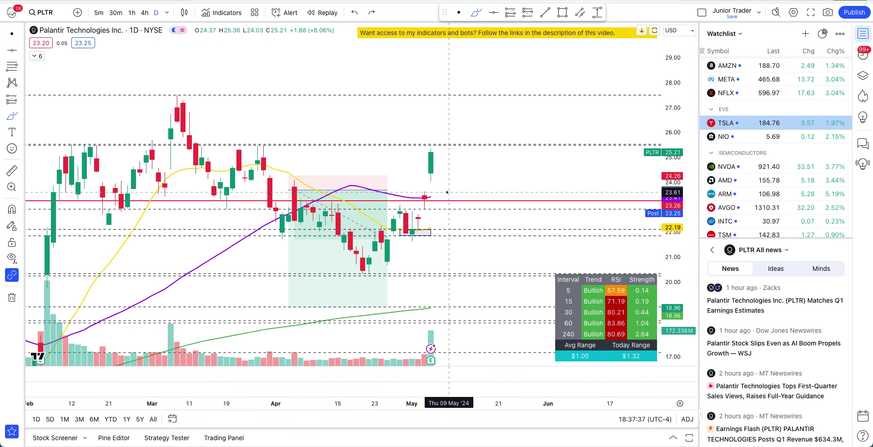
pyautogui.scroll(3, 444, 198)
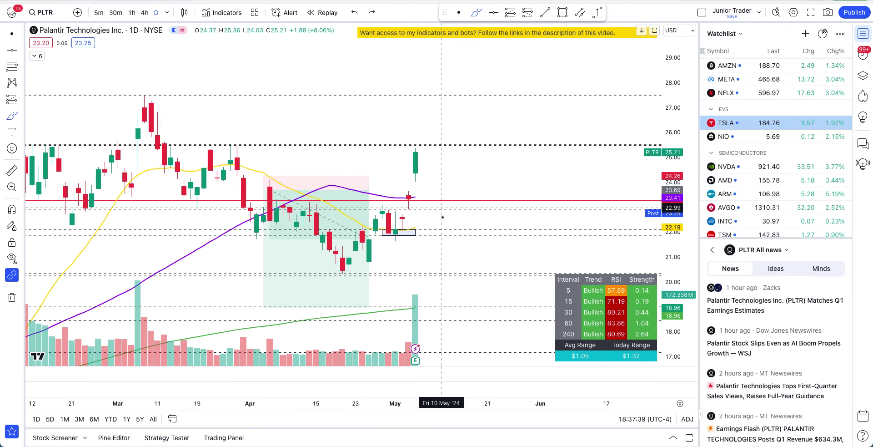
pyautogui.scroll(1, 440, 235)
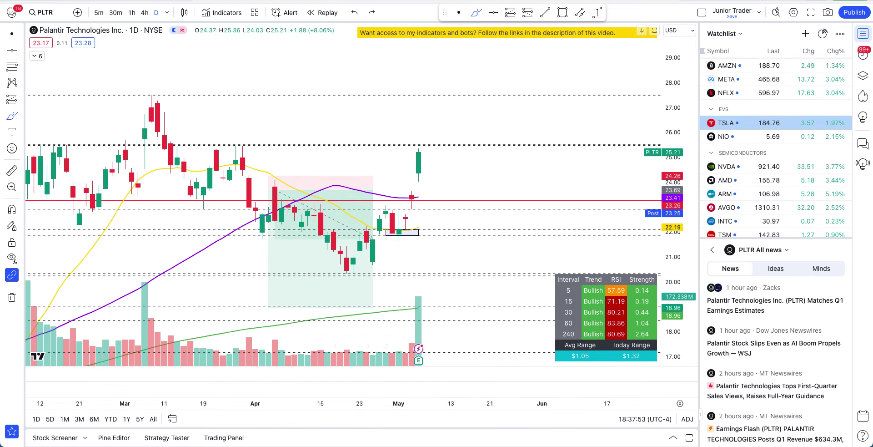
# Switch to the Dot cursor and review the May and February earnings cards, zoomed out to November.
pyautogui.click(458, 13)
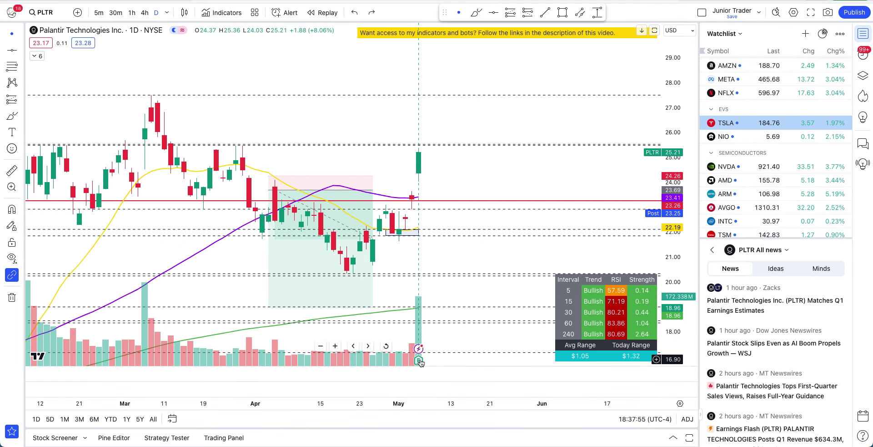
pyautogui.moveTo(420, 360)
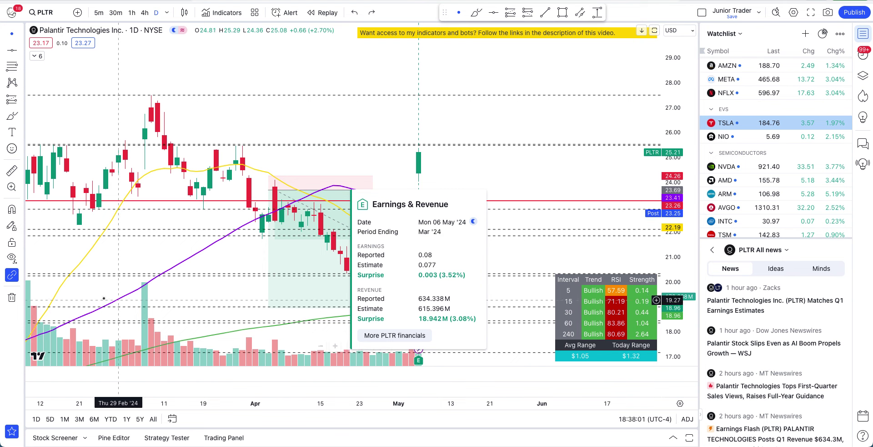
pyautogui.scroll(-5, 118, 360)
pyautogui.moveTo(280, 364)
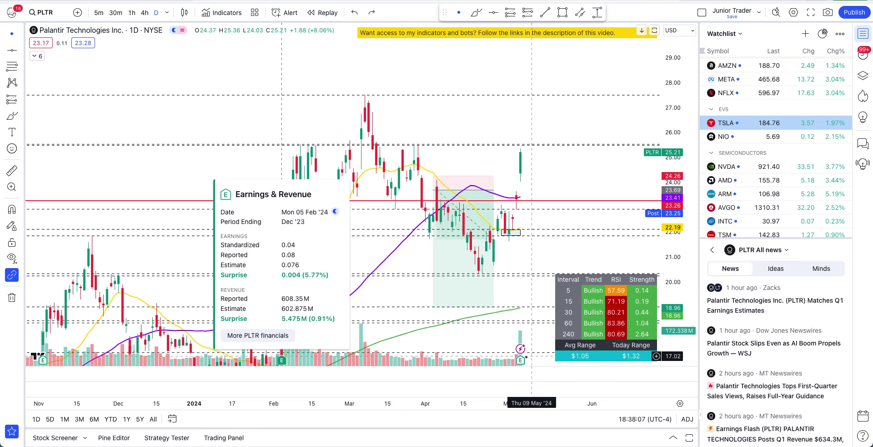
pyautogui.moveTo(522, 361)
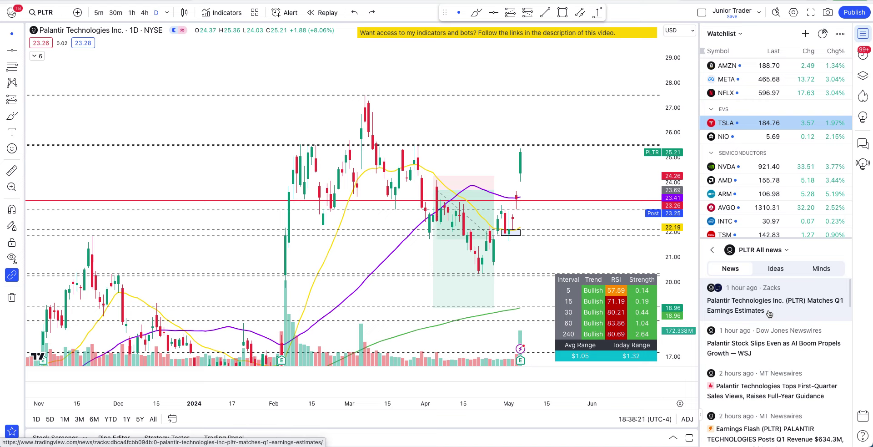
# Open the Dow Jones headline 'Palantir Stock Slips Even as AI Boom Propels Growth — WSJ'.
pyautogui.click(767, 352)
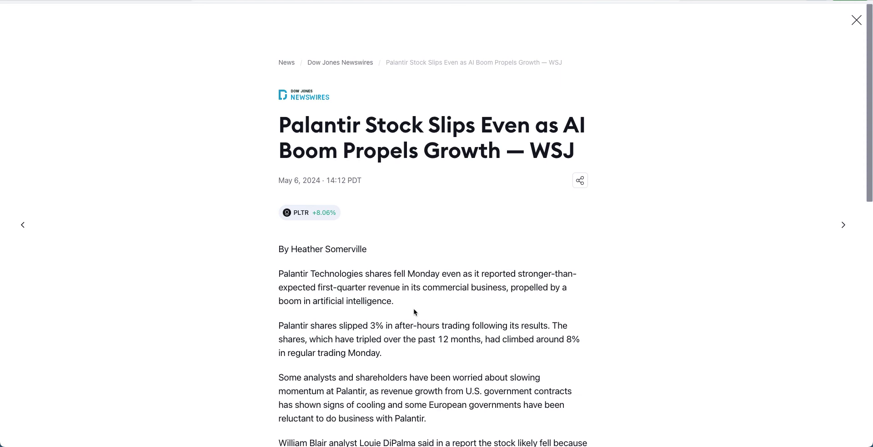
pyautogui.scroll(-2, 414, 310)
pyautogui.scroll(-5, 414, 310)
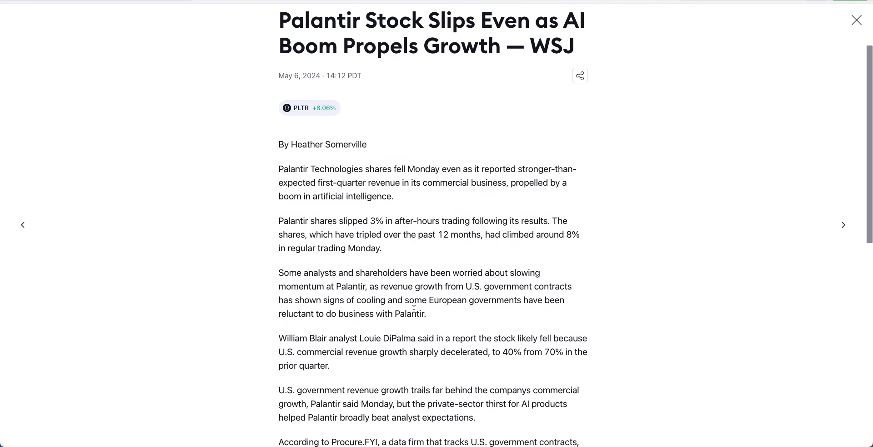
pyautogui.moveTo(375, 138); pyautogui.dragTo(517, 151)
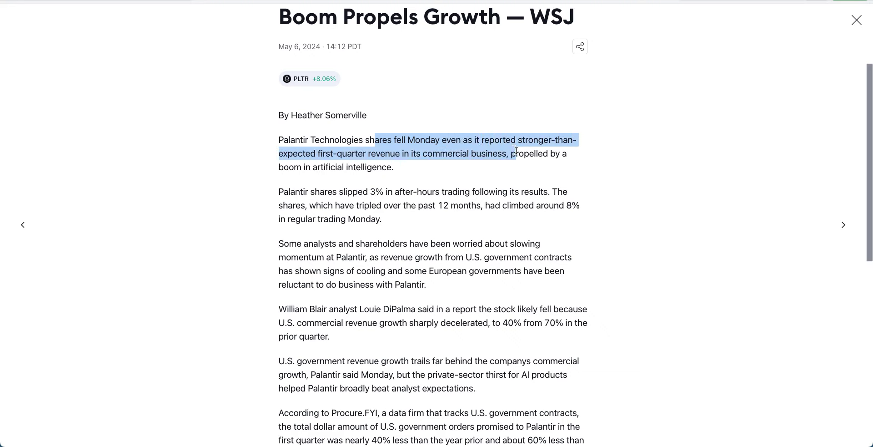
pyautogui.click(288, 171)
pyautogui.moveTo(287, 171); pyautogui.dragTo(358, 169)
pyautogui.click(354, 169)
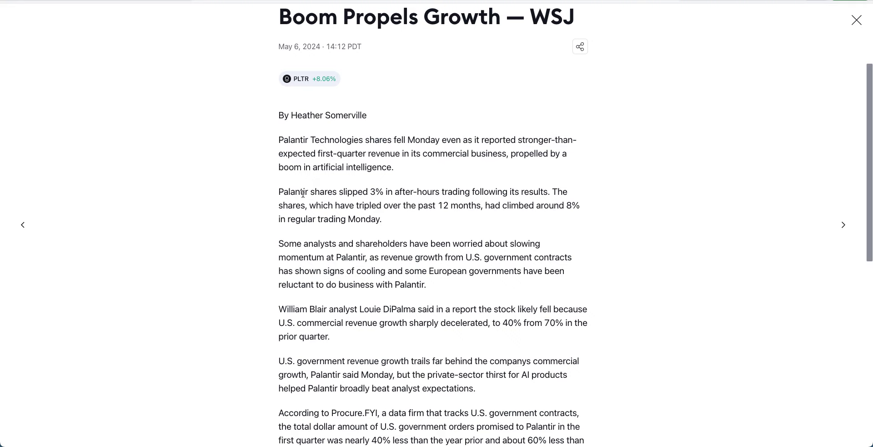
pyautogui.moveTo(285, 195); pyautogui.dragTo(386, 196)
pyautogui.click(330, 253)
pyautogui.moveTo(418, 244); pyautogui.dragTo(480, 288)
pyautogui.click(481, 290)
pyautogui.scroll(-1, 481, 291)
pyautogui.moveTo(355, 225); pyautogui.dragTo(479, 242)
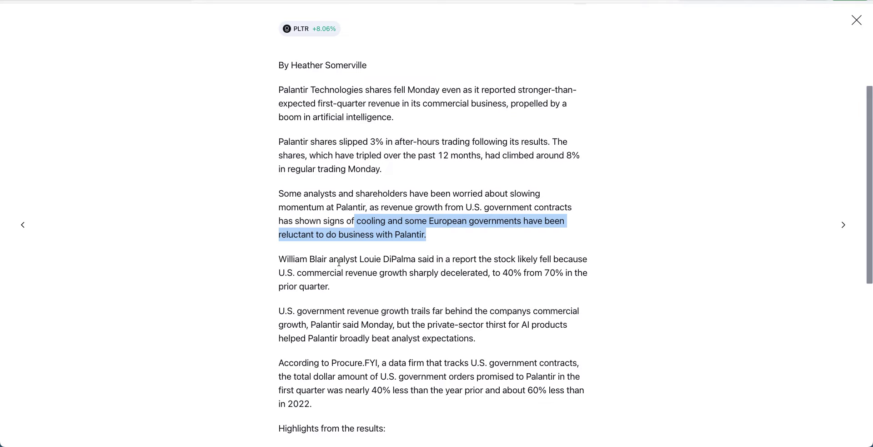
pyautogui.click(281, 258)
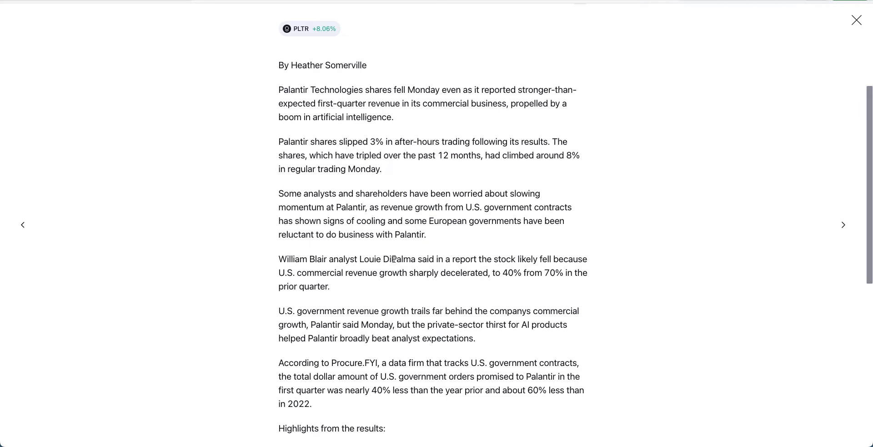
pyautogui.moveTo(460, 260); pyautogui.dragTo(489, 273)
pyautogui.click(494, 273)
pyautogui.scroll(-2, 306, 303)
pyautogui.scroll(-1, 306, 304)
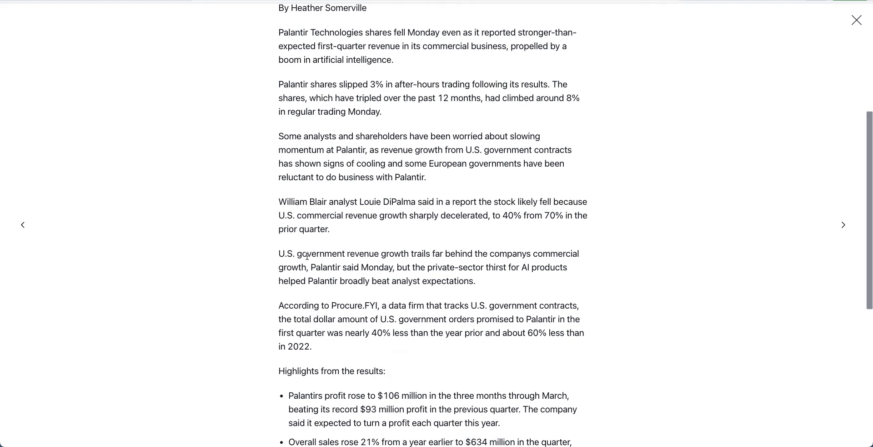
pyautogui.moveTo(308, 254); pyautogui.dragTo(487, 282)
pyautogui.click(487, 283)
pyautogui.scroll(-3, 299, 318)
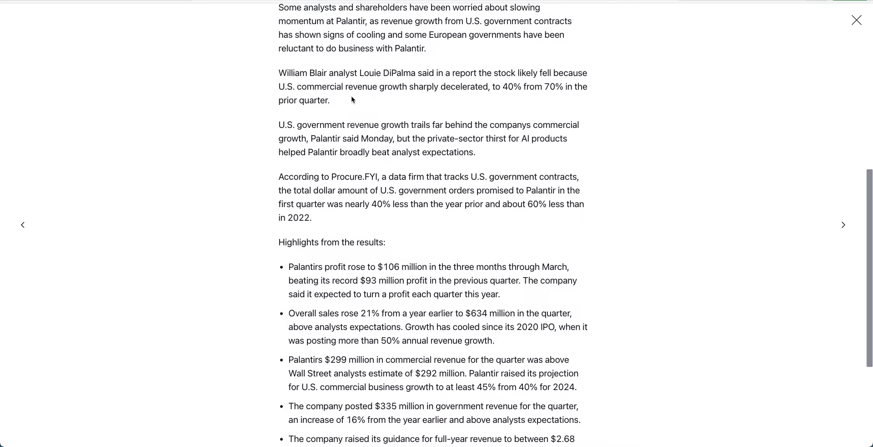
pyautogui.moveTo(353, 99); pyautogui.dragTo(272, 78)
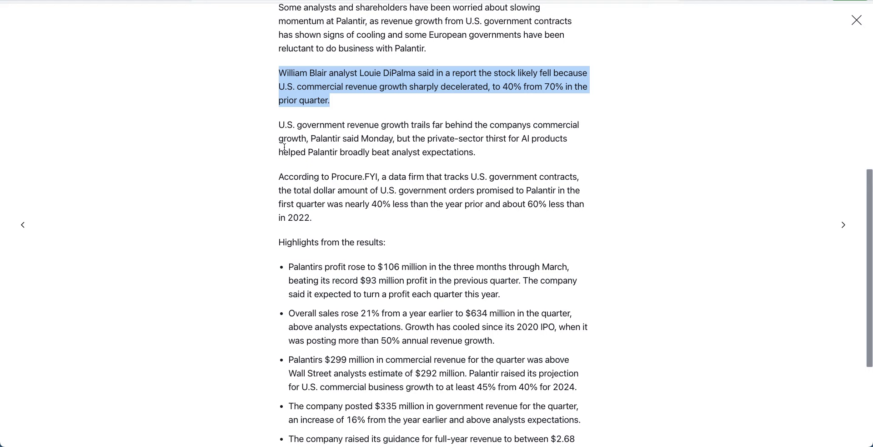
pyautogui.click(307, 188)
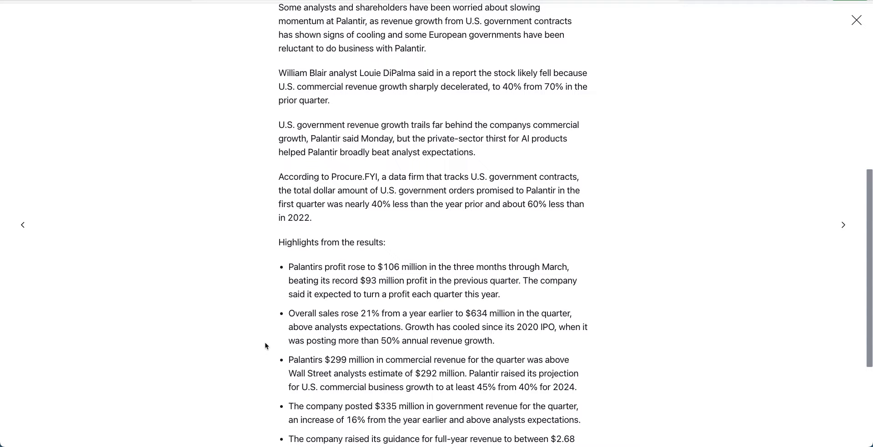
# Highlight the profit-rise, commercial revenue and analyst-estimate bullets in the article.
pyautogui.scroll(-3, 265, 346)
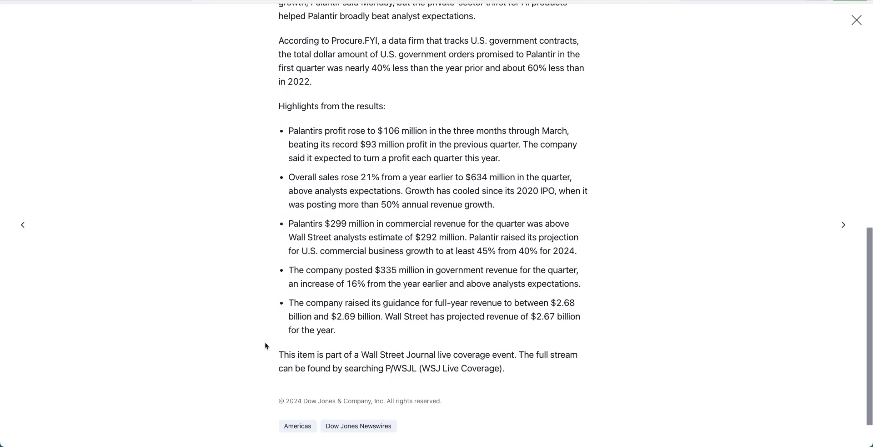
pyautogui.moveTo(294, 128); pyautogui.dragTo(462, 170)
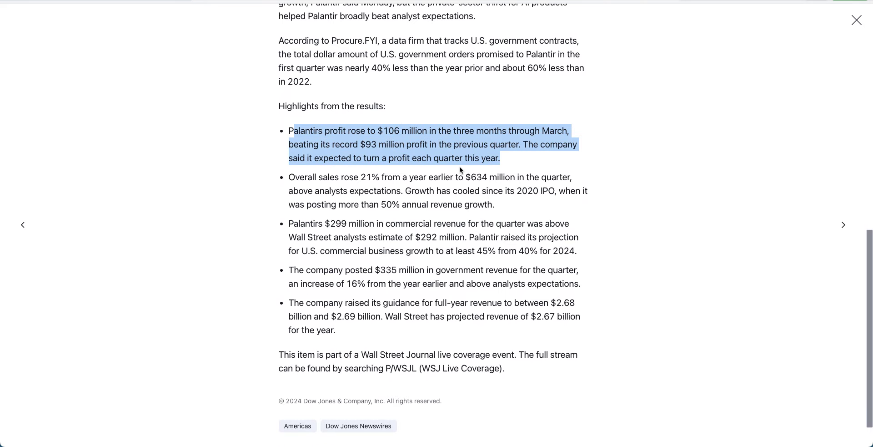
pyautogui.click(303, 176)
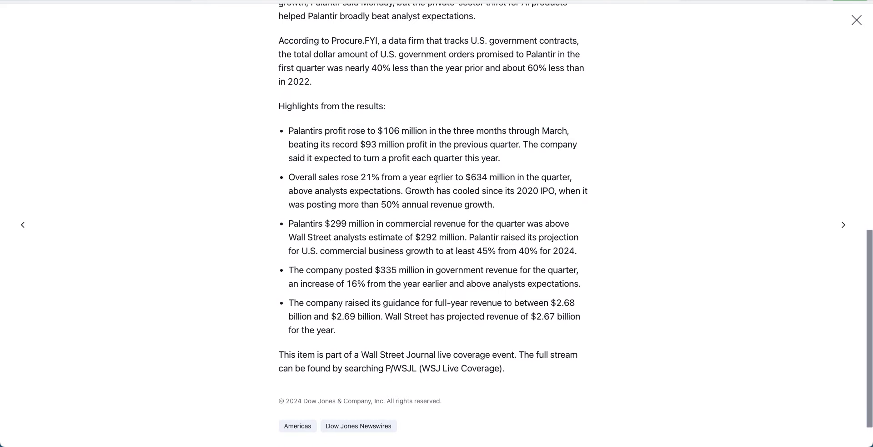
pyautogui.moveTo(294, 225); pyautogui.dragTo(538, 224)
pyautogui.moveTo(320, 233); pyautogui.dragTo(438, 249)
pyautogui.click(336, 270)
# Highlight the 16% government revenue and raised full-year guidance bullets, then close the article.
pyautogui.moveTo(353, 284); pyautogui.dragTo(397, 282)
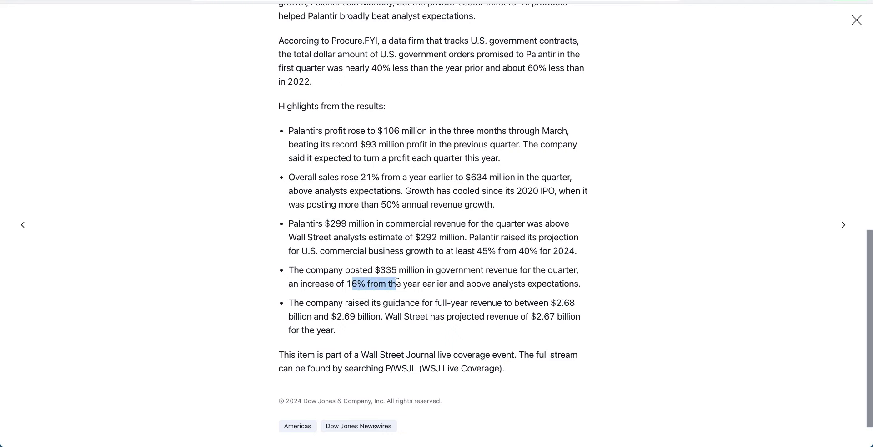
pyautogui.moveTo(289, 303); pyautogui.dragTo(580, 305)
pyautogui.click(580, 305)
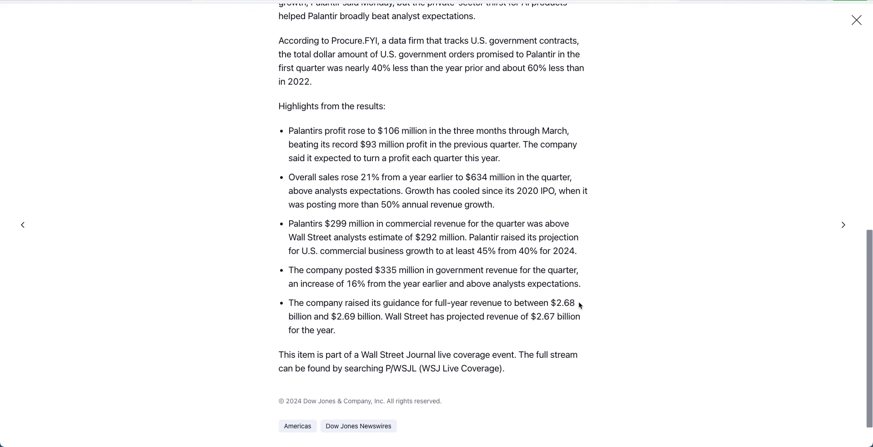
pyautogui.click(856, 20)
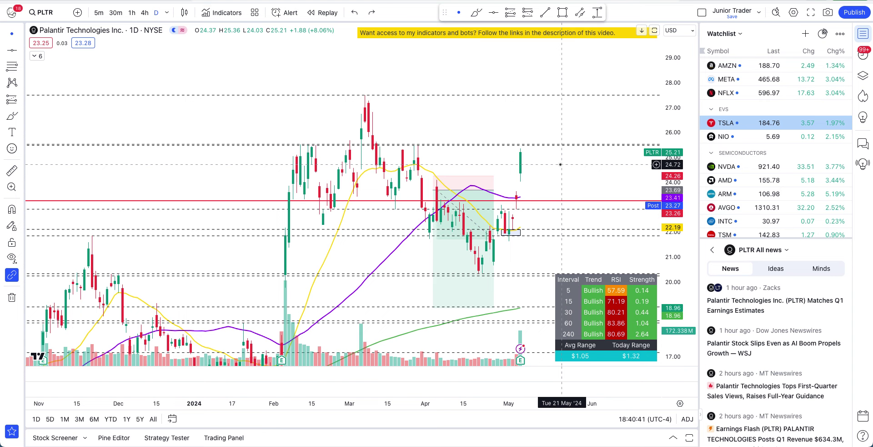
# Return the side panel to PLTR's details and key stats, then try a brush stroke and undo it.
pyautogui.scroll(5, 561, 164)
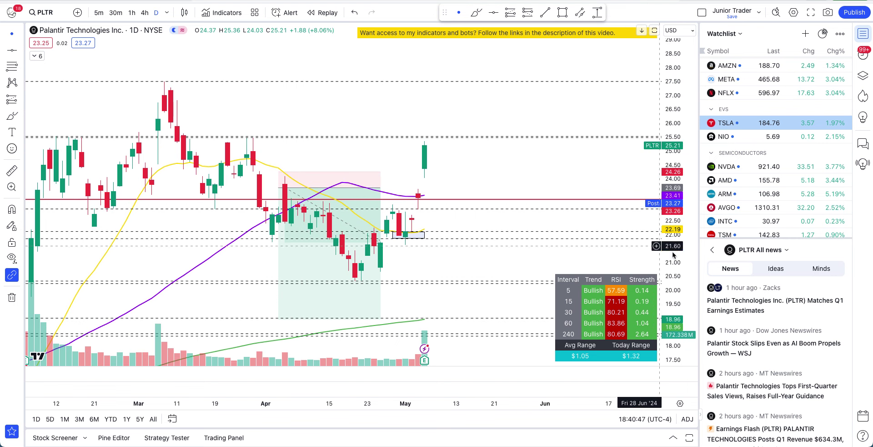
pyautogui.click(712, 250)
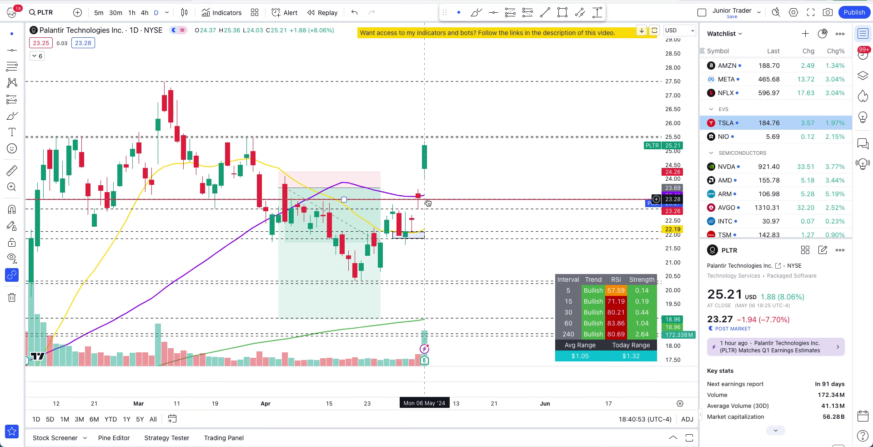
pyautogui.scroll(3, 427, 202)
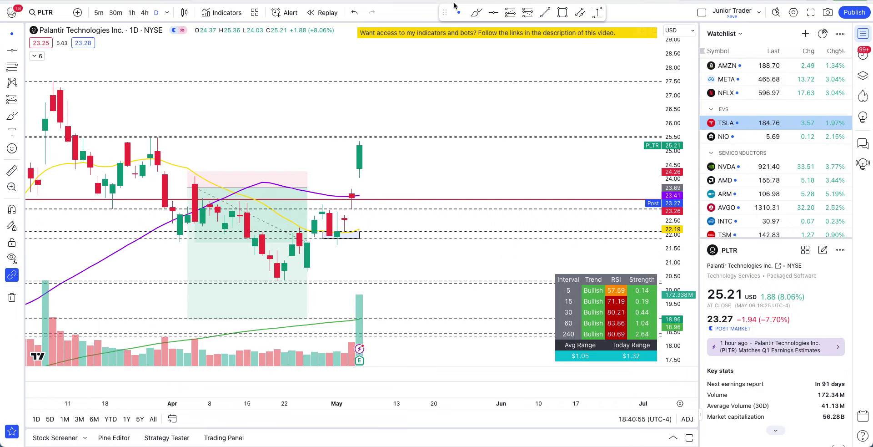
pyautogui.click(477, 14)
pyautogui.scroll(-3, 394, 228)
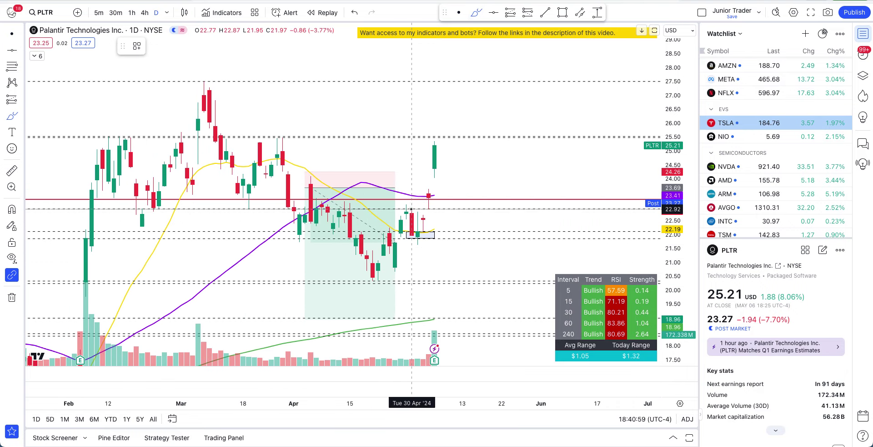
pyautogui.moveTo(411, 209)
pyautogui.mouseDown()
pyautogui.moveTo(371, 209)
pyautogui.moveTo(456, 211)
pyautogui.mouseUp()
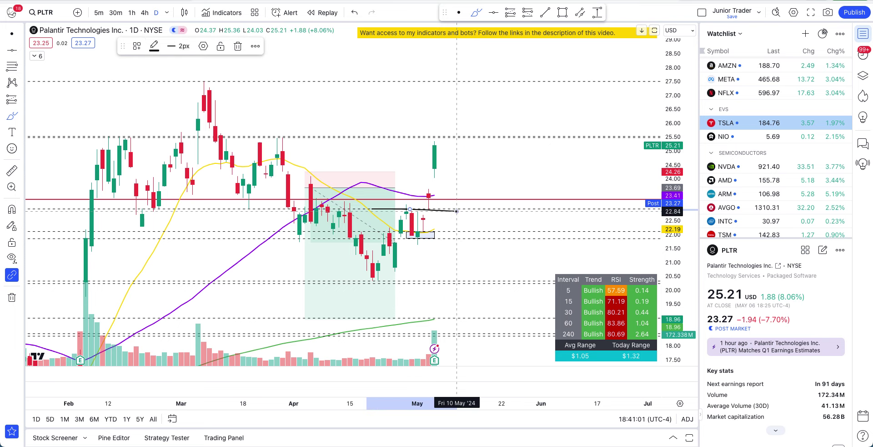
pyautogui.hotkey('ctrl', 'z')
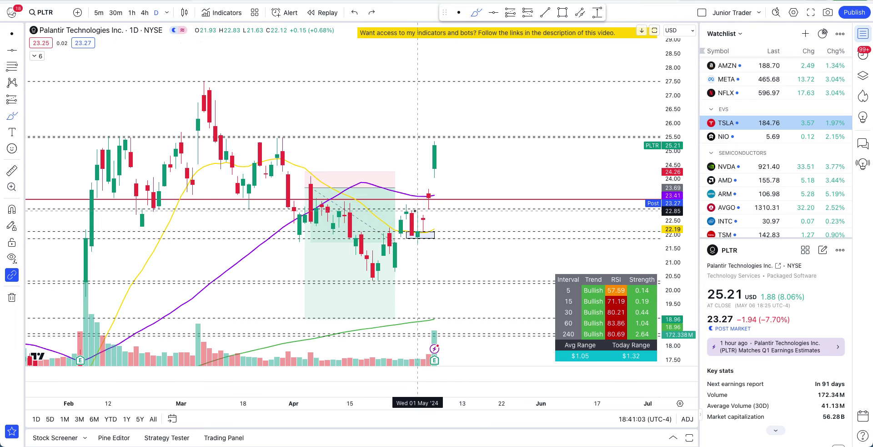
# Sketch projected price paths over recent candles and from the April low, undoing each.
pyautogui.moveTo(361, 280)
pyautogui.mouseDown()
pyautogui.moveTo(403, 195)
pyautogui.moveTo(418, 229)
pyautogui.moveTo(437, 139)
pyautogui.moveTo(457, 196)
pyautogui.moveTo(473, 155)
pyautogui.mouseUp()
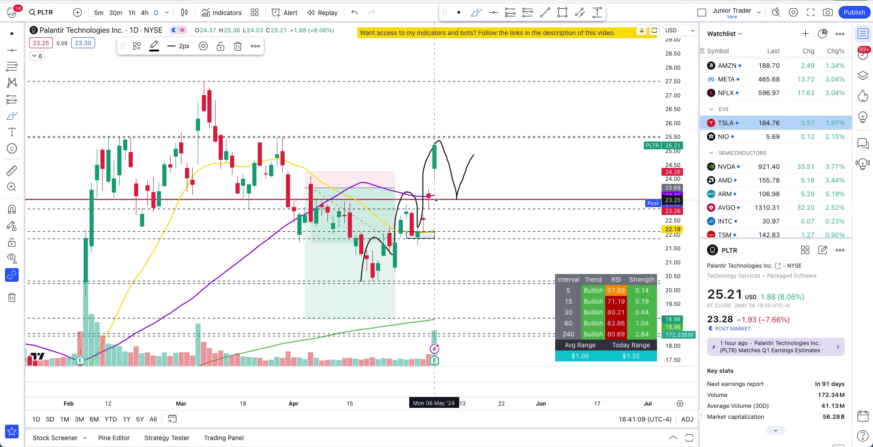
pyautogui.hotkey('ctrl', 'z')
pyautogui.hotkey('ctrl', 'z')
pyautogui.hotkey('ctrl', 'z')
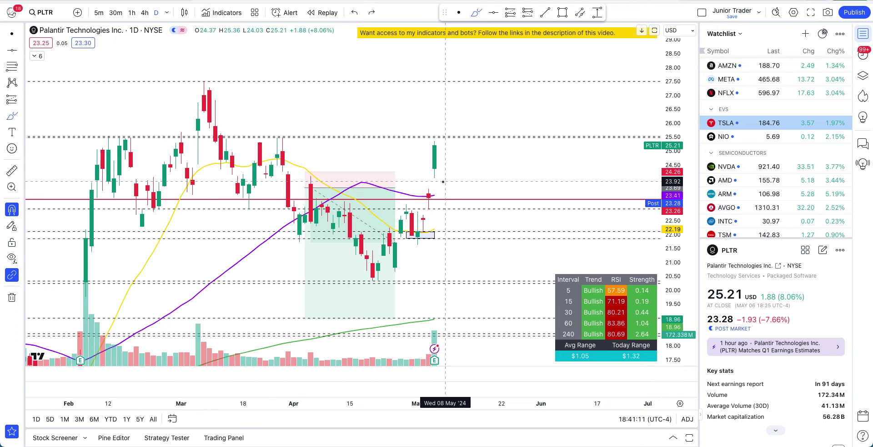
pyautogui.moveTo(372, 272)
pyautogui.mouseDown()
pyautogui.moveTo(406, 211)
pyautogui.moveTo(485, 208)
pyautogui.mouseUp()
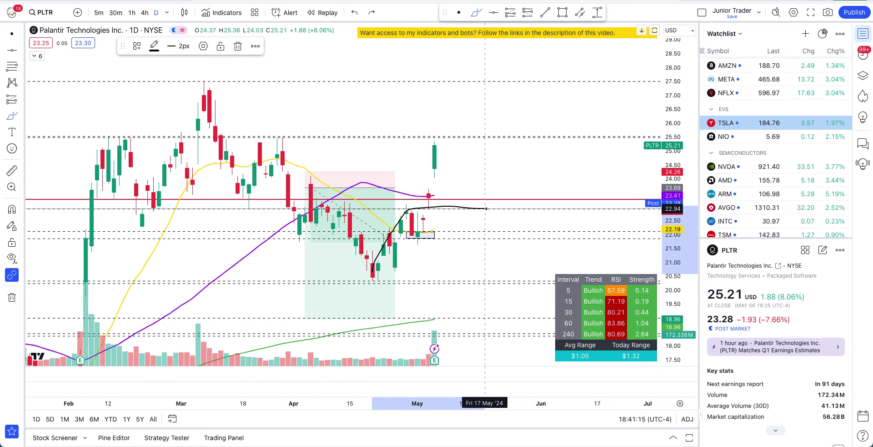
pyautogui.hotkey('ctrl', 'z')
pyautogui.moveTo(439, 212); pyautogui.dragTo(440, 221)
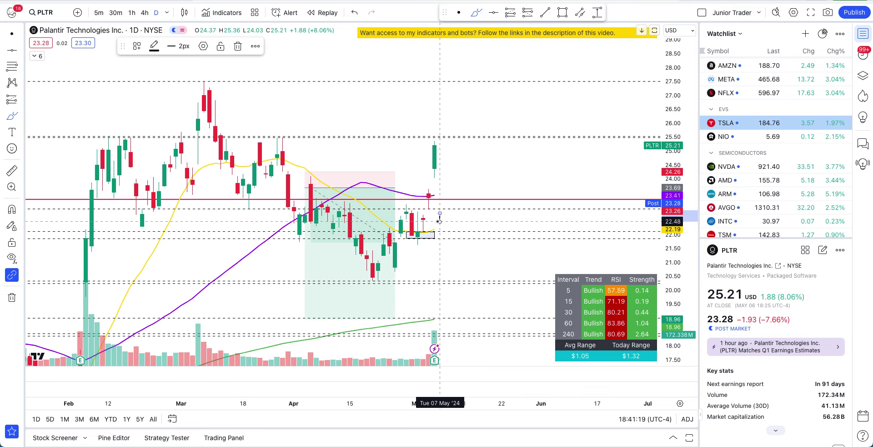
pyautogui.hotkey('ctrl', 'z')
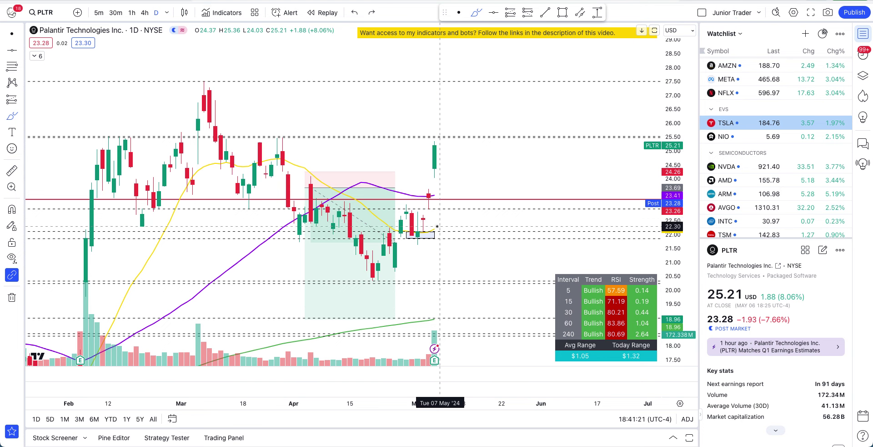
# Draw curves toward the latest candle and up through April, plus a short stroke, undoing each.
pyautogui.moveTo(440, 220)
pyautogui.mouseDown()
pyautogui.moveTo(425, 241)
pyautogui.moveTo(458, 205)
pyautogui.mouseUp()
pyautogui.hotkey('ctrl', 'z')
pyautogui.hotkey('ctrl', 'z')
pyautogui.moveTo(367, 275)
pyautogui.mouseDown()
pyautogui.moveTo(370, 259)
pyautogui.moveTo(412, 220)
pyautogui.mouseUp()
pyautogui.hotkey('ctrl', 'z')
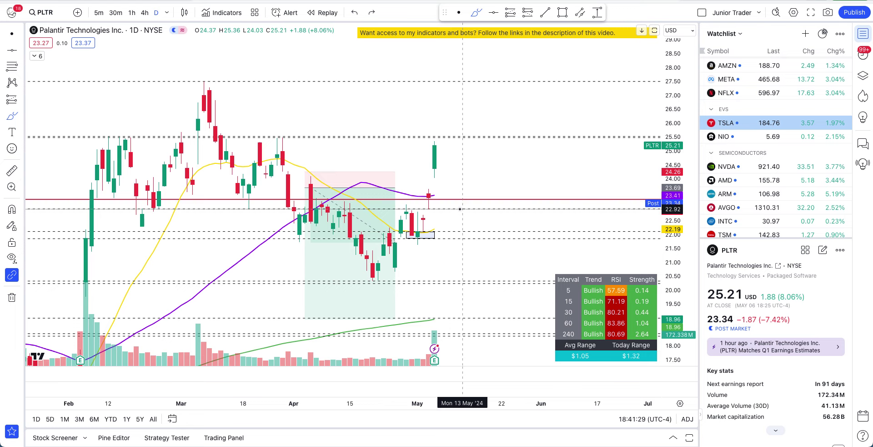
pyautogui.moveTo(460, 209); pyautogui.dragTo(434, 212)
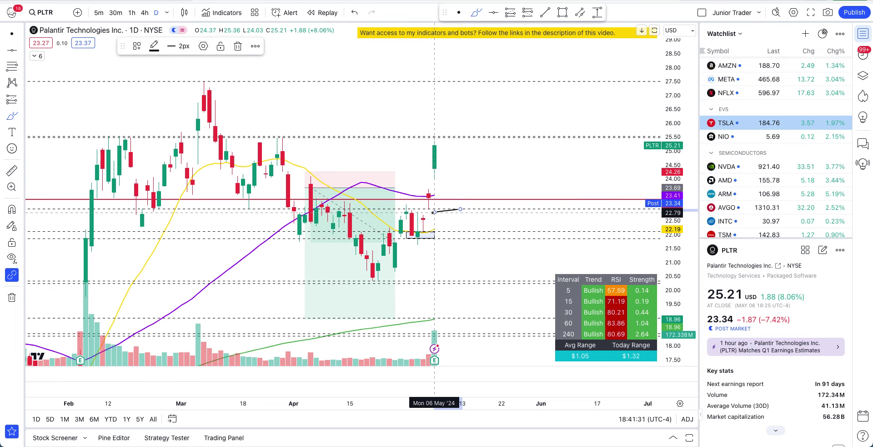
pyautogui.hotkey('ctrl', 'z')
pyautogui.scroll(3, 406, 208)
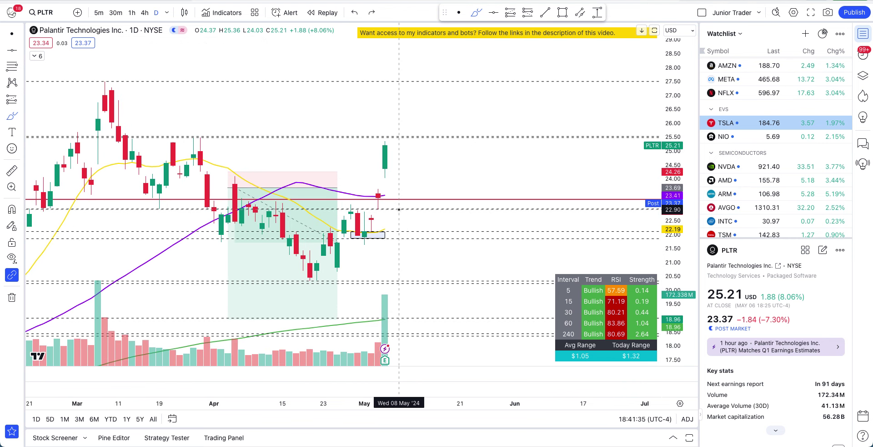
# Switch the PLTR chart to 1h candles and stretch the price scale so candles look taller.
pyautogui.click(131, 13)
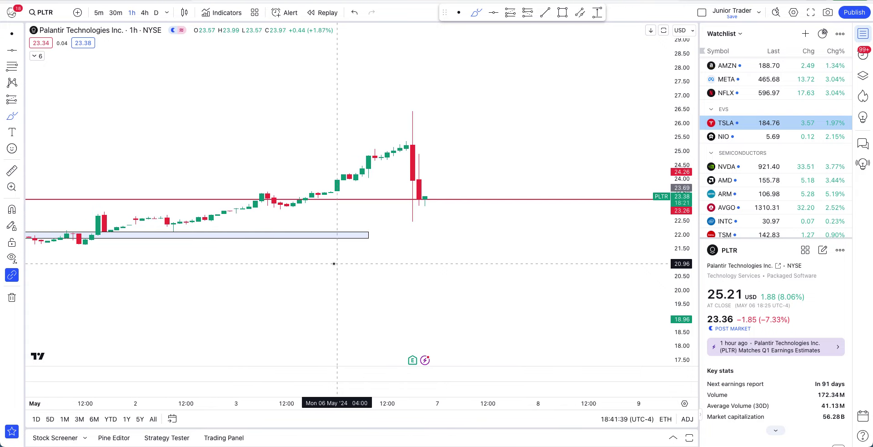
pyautogui.scroll(-5, 334, 263)
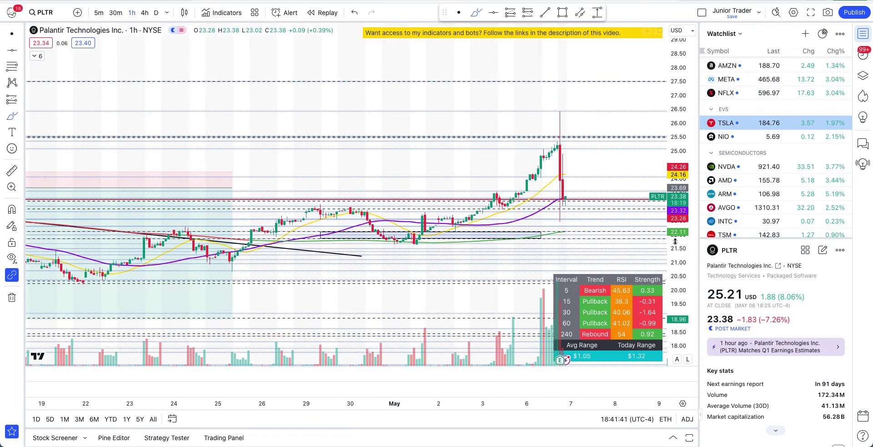
pyautogui.moveTo(676, 242); pyautogui.dragTo(673, 136)
pyautogui.scroll(1, 549, 122)
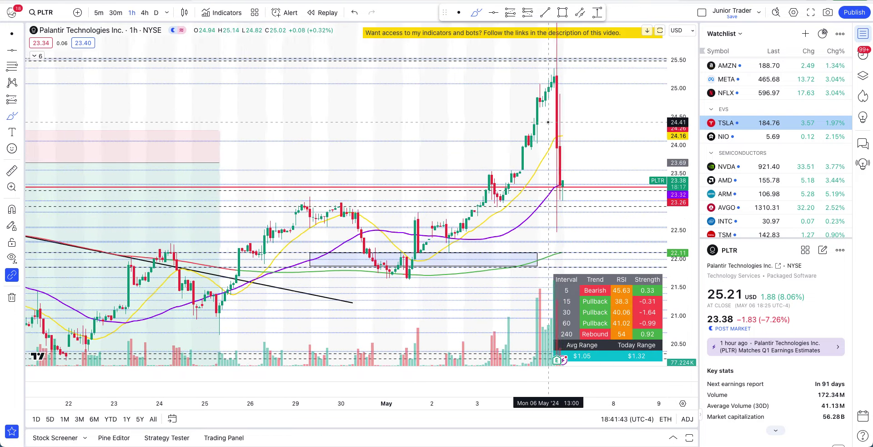
pyautogui.scroll(1, 548, 121)
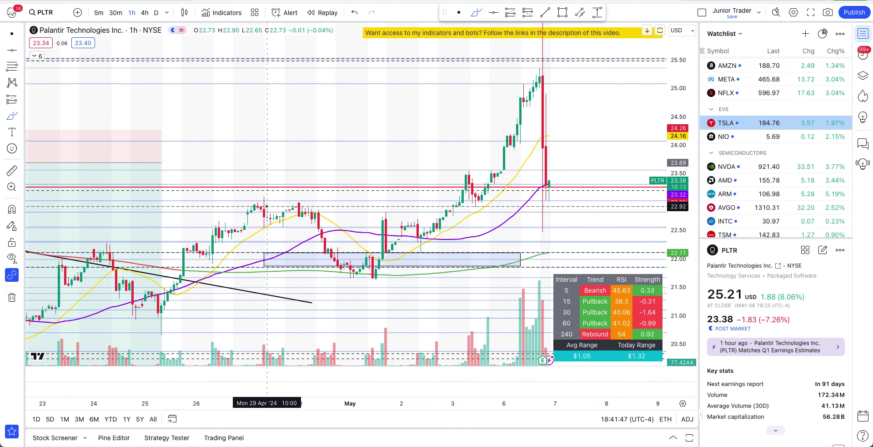
# Brush a circle around the latest hourly candles, then undo it.
pyautogui.moveTo(541, 203)
pyautogui.mouseDown()
pyautogui.moveTo(549, 196)
pyautogui.moveTo(530, 182)
pyautogui.moveTo(546, 193)
pyautogui.moveTo(568, 190)
pyautogui.mouseUp()
pyautogui.hotkey('ctrl', 'z')
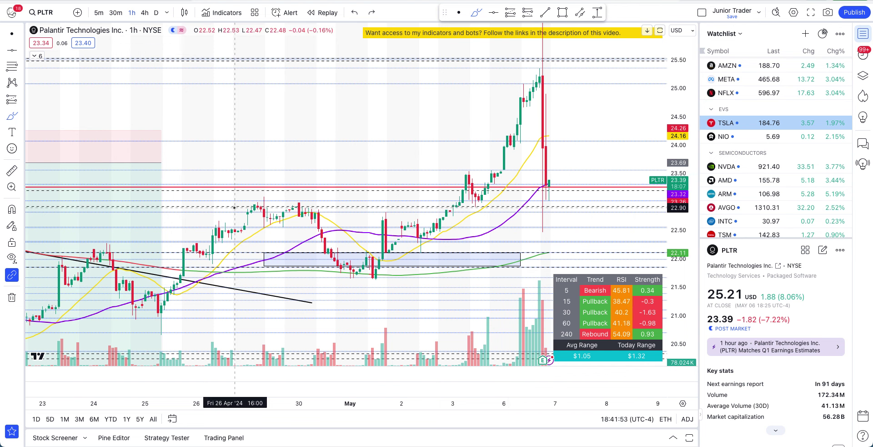
pyautogui.scroll(-5, 234, 236)
pyautogui.moveTo(371, 298)
pyautogui.mouseDown()
pyautogui.moveTo(380, 269)
pyautogui.moveTo(402, 290)
pyautogui.moveTo(499, 186)
pyautogui.moveTo(540, 203)
pyautogui.moveTo(605, 84)
pyautogui.moveTo(629, 184)
pyautogui.moveTo(654, 113)
pyautogui.mouseUp()
pyautogui.scroll(3, 648, 172)
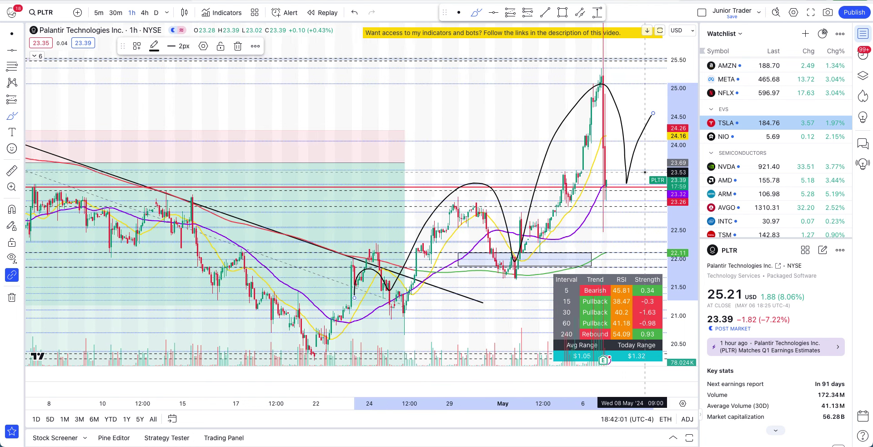
pyautogui.moveTo(607, 191); pyautogui.dragTo(639, 175)
pyautogui.moveTo(365, 183); pyautogui.dragTo(435, 187)
pyautogui.hotkey('ctrl', 'z')
pyautogui.hotkey('ctrl', 'z')
pyautogui.hotkey('ctrl', 'z')
pyautogui.hotkey('ctrl', 'z')
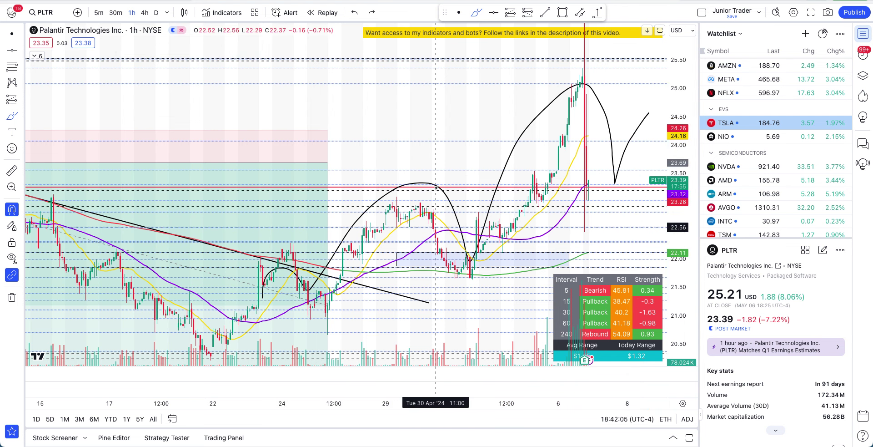
pyautogui.scroll(2, 500, 135)
pyautogui.scroll(2, 499, 135)
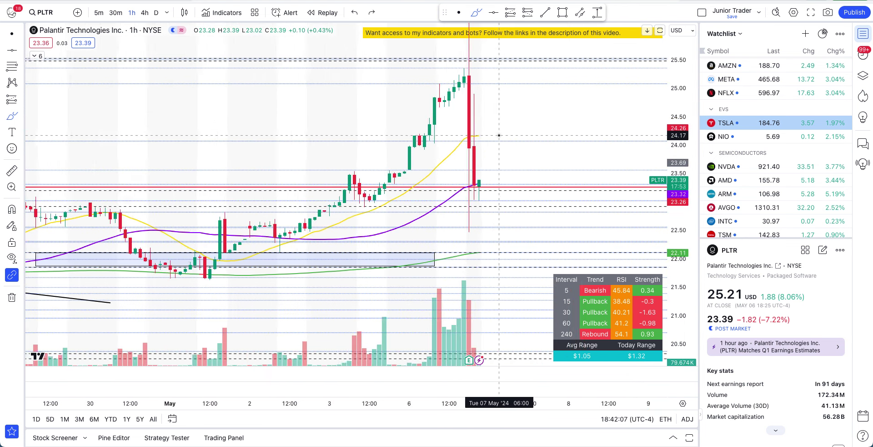
pyautogui.scroll(-2, 495, 213)
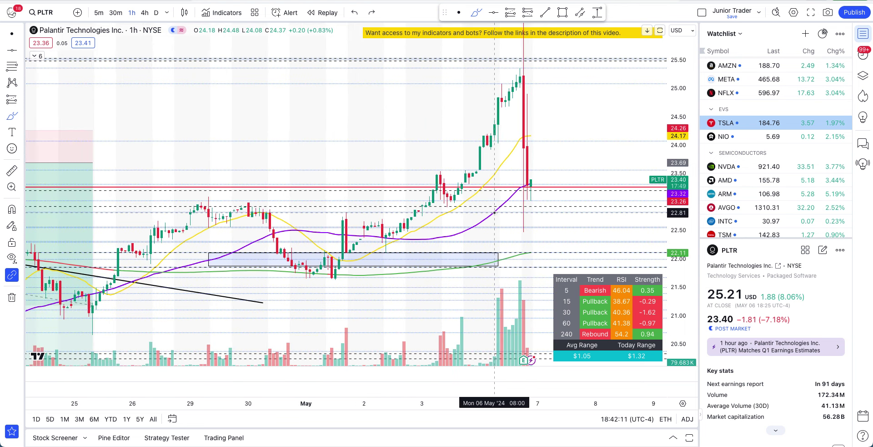
pyautogui.scroll(-2, 494, 212)
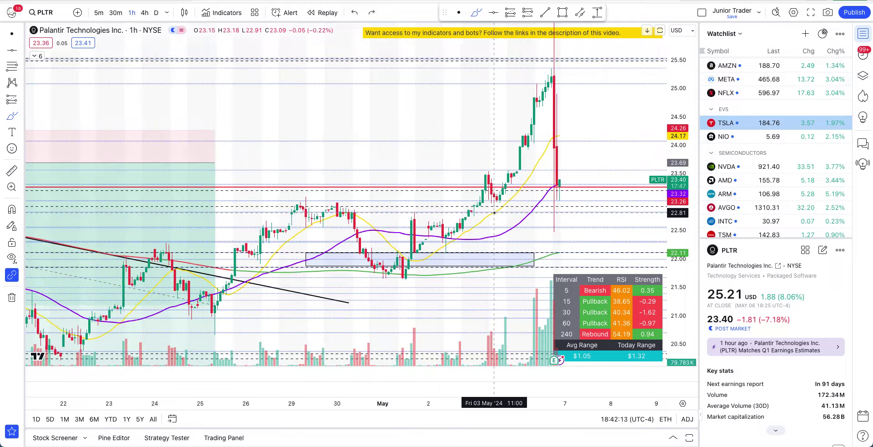
pyautogui.scroll(4, 499, 189)
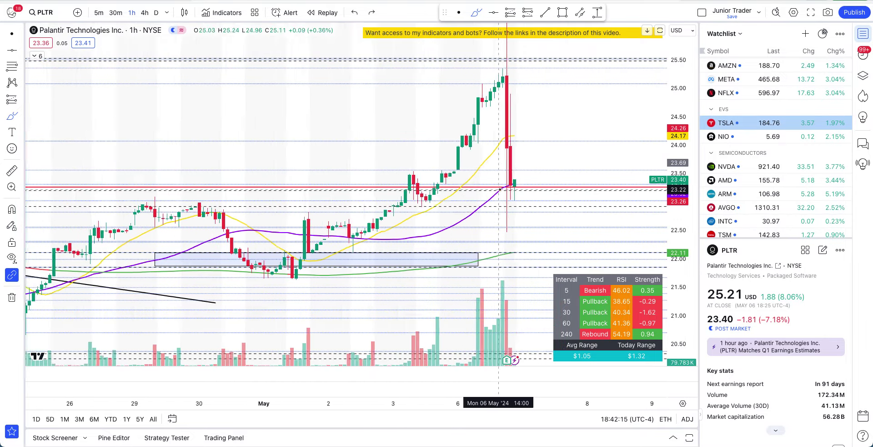
pyautogui.scroll(-4, 500, 189)
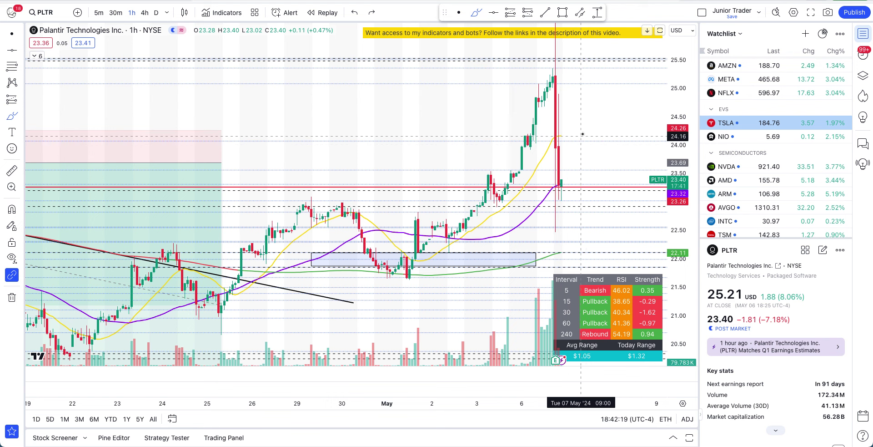
pyautogui.moveTo(566, 141)
pyautogui.mouseDown()
pyautogui.moveTo(617, 137)
pyautogui.moveTo(623, 175)
pyautogui.mouseUp()
pyautogui.hotkey('ctrl', 'z')
pyautogui.hotkey('ctrl', 'z')
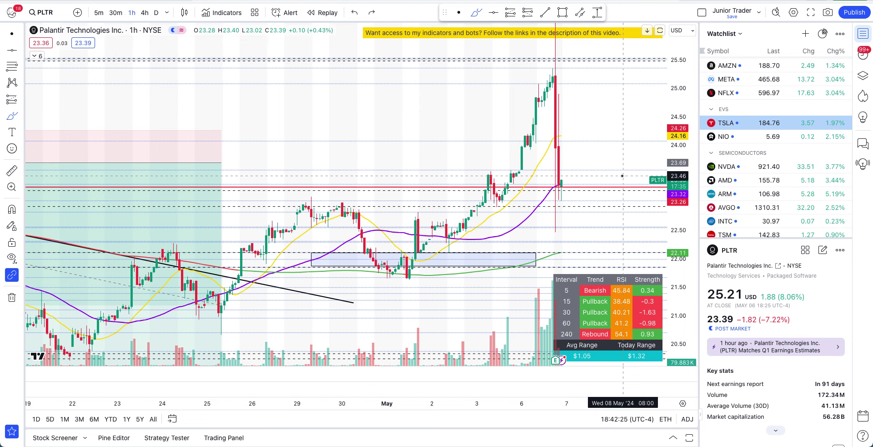
pyautogui.scroll(2, 622, 175)
pyautogui.scroll(2, 623, 176)
pyautogui.moveTo(556, 200); pyautogui.dragTo(545, 306)
pyautogui.hotkey('ctrl', 'z')
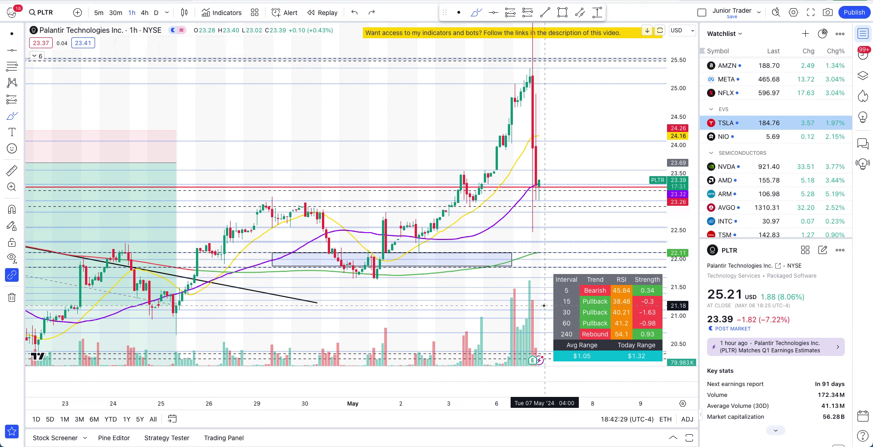
# Sketch a rebound-and-arch projection after the drop, erase it, and switch to the palantir spreadsheet.
pyautogui.moveTo(545, 181)
pyautogui.mouseDown()
pyautogui.moveTo(575, 171)
pyautogui.moveTo(601, 109)
pyautogui.moveTo(611, 114)
pyautogui.mouseUp()
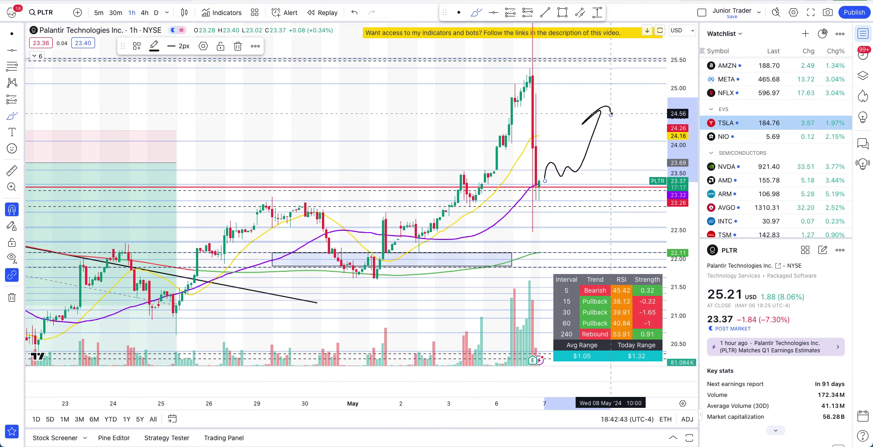
pyautogui.hotkey('ctrl', 'z')
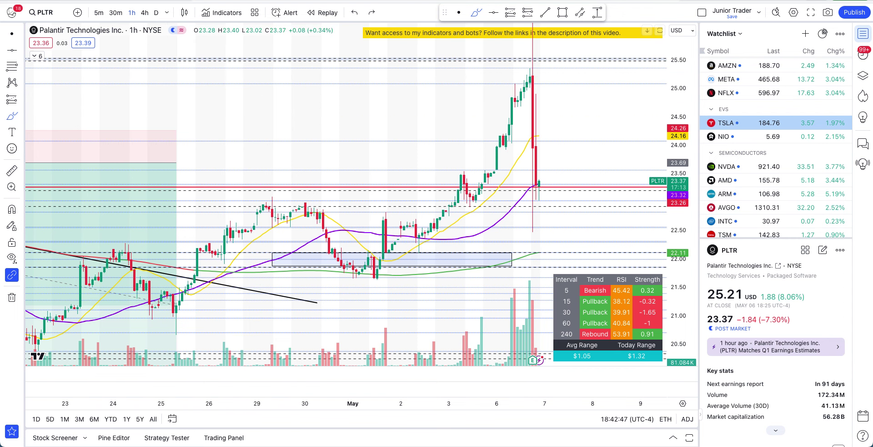
pyautogui.press('super+Tab')
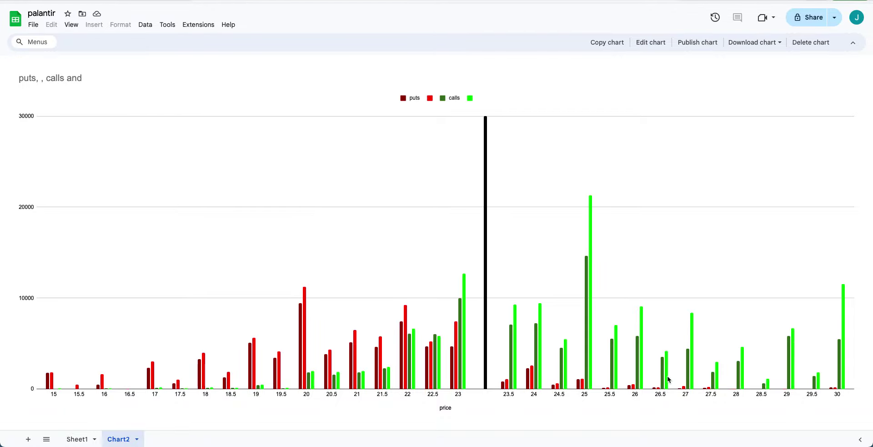
# Read the puts and calls volume by strike on Chart2, with calls peaking at 25.
pyautogui.moveTo(590, 214)
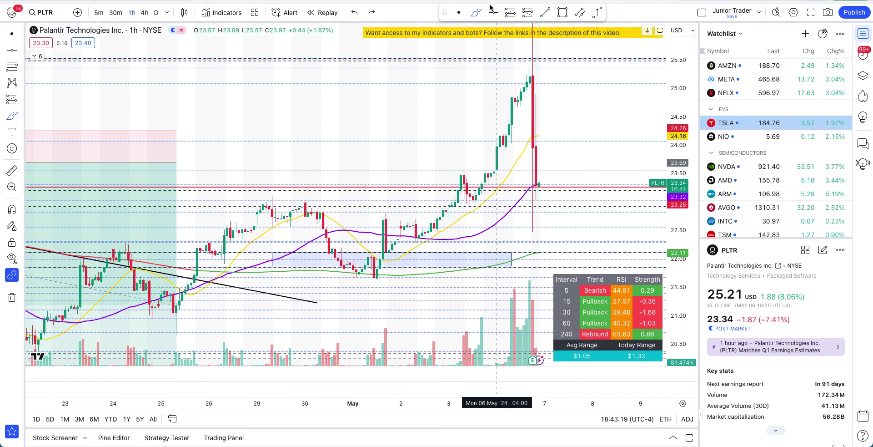
# Brush a circle around the run-up peak, return to the Dot cursor, and pan the chart right and up.
pyautogui.moveTo(532, 72); pyautogui.dragTo(505, 91)
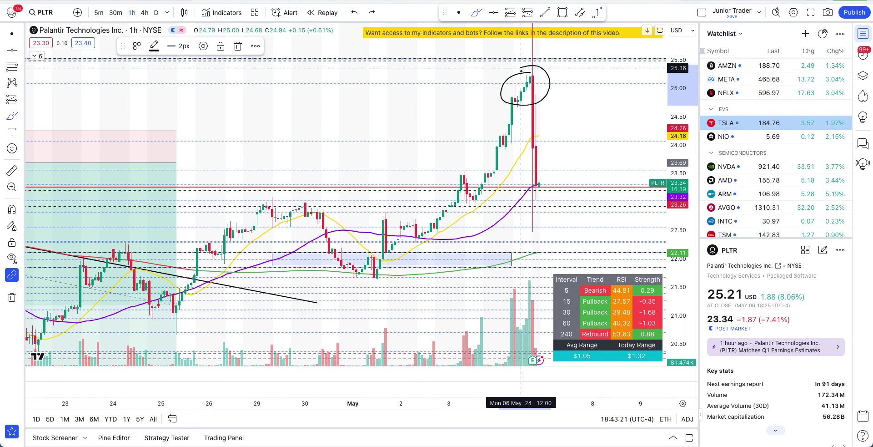
pyautogui.click(461, 17)
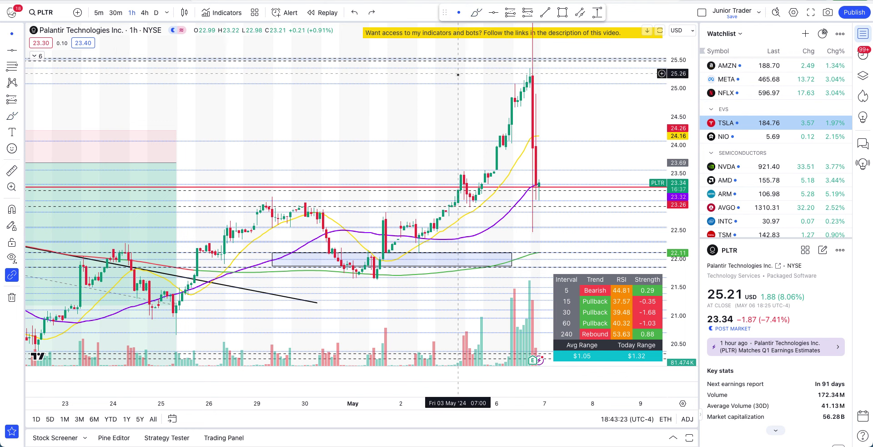
pyautogui.moveTo(463, 103); pyautogui.dragTo(427, 184)
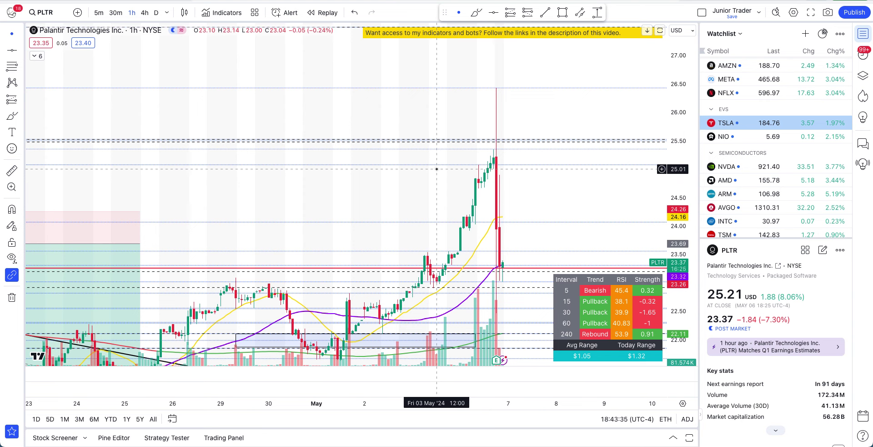
# Zoom and nudge the view, brush a projected rise from the latest candle toward 25, then undo it.
pyautogui.scroll(3, 437, 169)
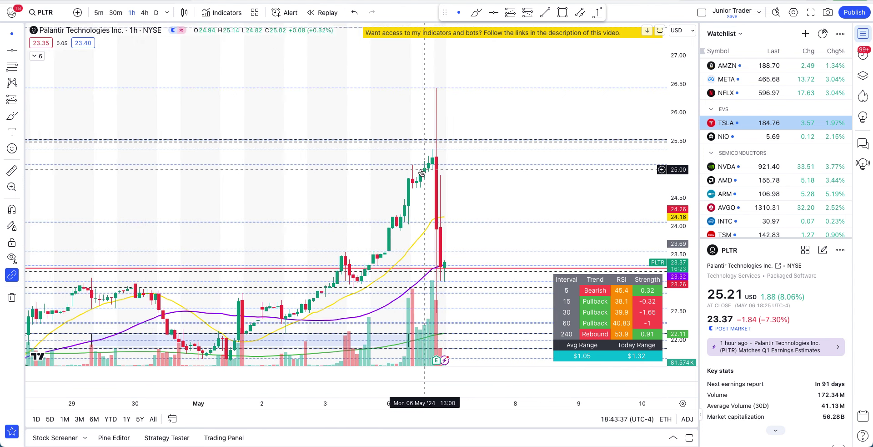
pyautogui.moveTo(424, 172); pyautogui.dragTo(414, 156)
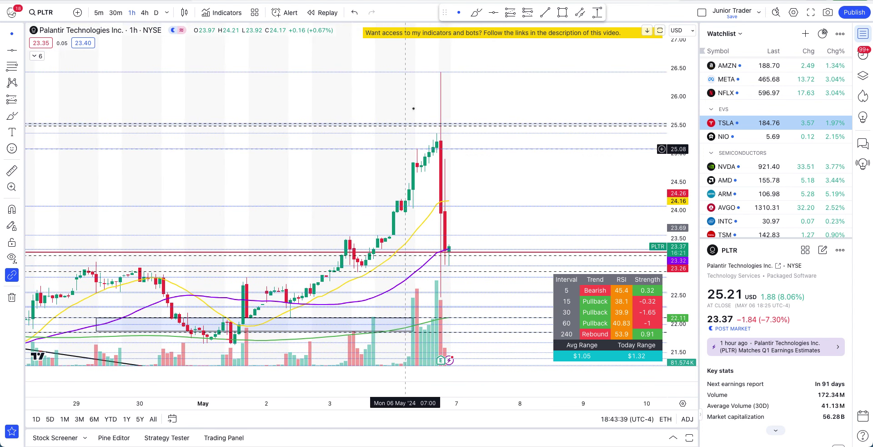
pyautogui.click(475, 19)
pyautogui.moveTo(454, 242); pyautogui.dragTo(501, 150)
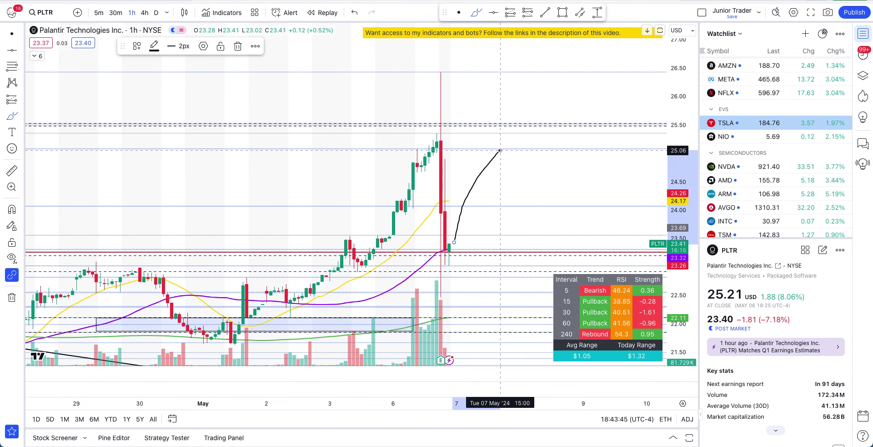
pyautogui.press('super')
pyautogui.press('super+z')
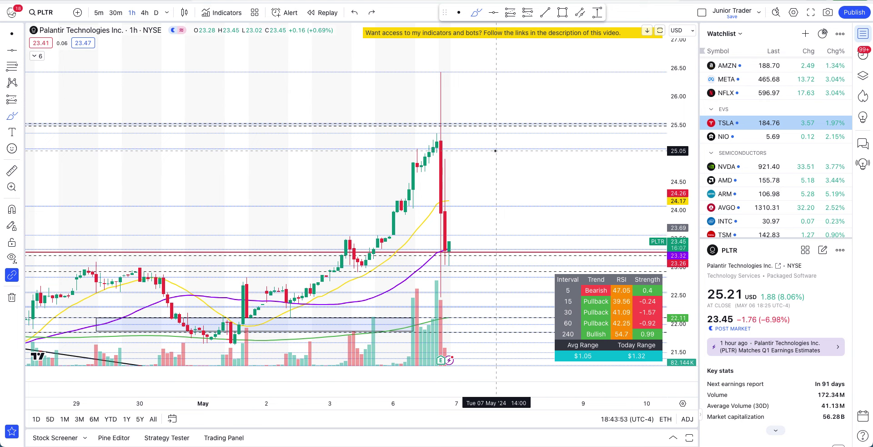
# Draw and undo a short stroke and a rise toward 24.59, then switch to the palantir spreadsheet.
pyautogui.moveTo(495, 150); pyautogui.dragTo(461, 151)
pyautogui.press('super+z')
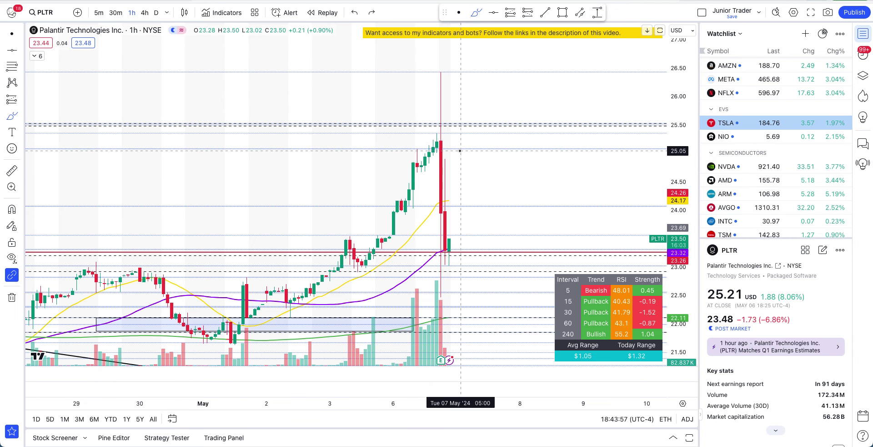
pyautogui.scroll(3, 460, 150)
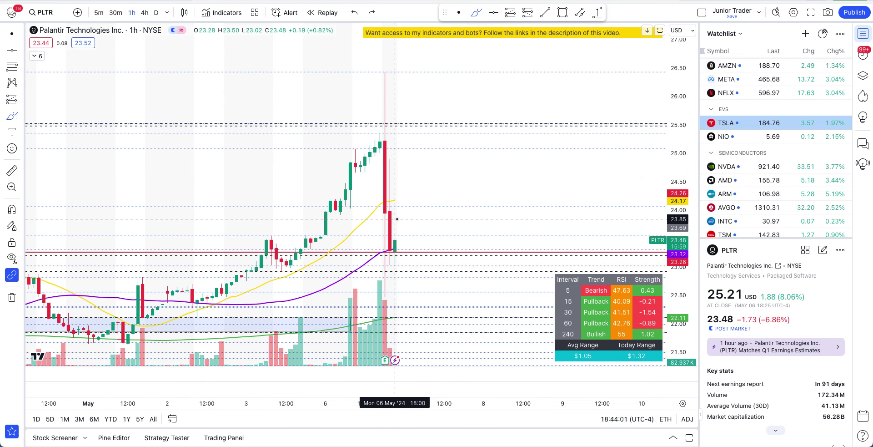
pyautogui.scroll(-5, 396, 219)
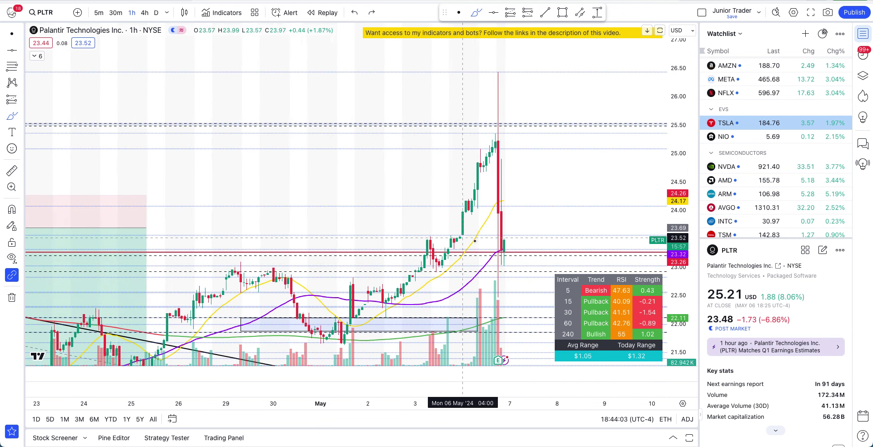
pyautogui.moveTo(512, 246); pyautogui.dragTo(542, 176)
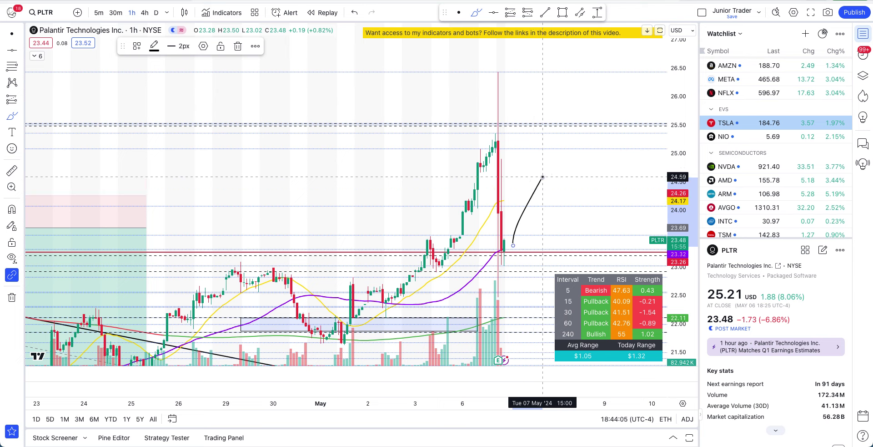
pyautogui.hotkey('ctrl', 'z')
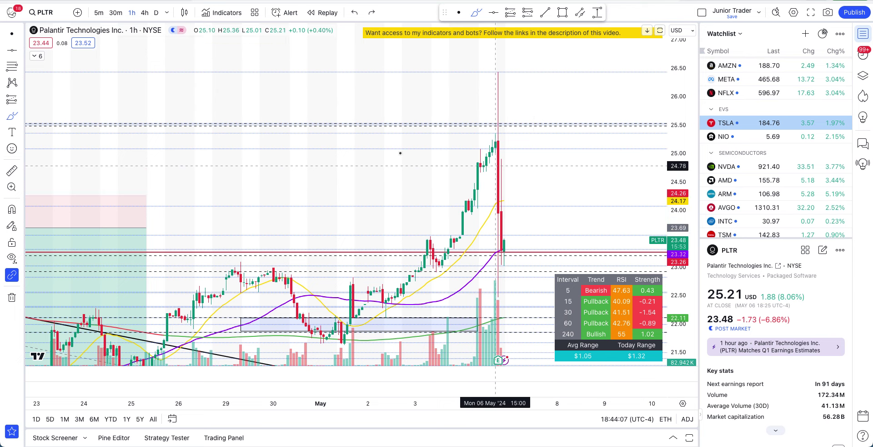
pyautogui.press('super+Tab')
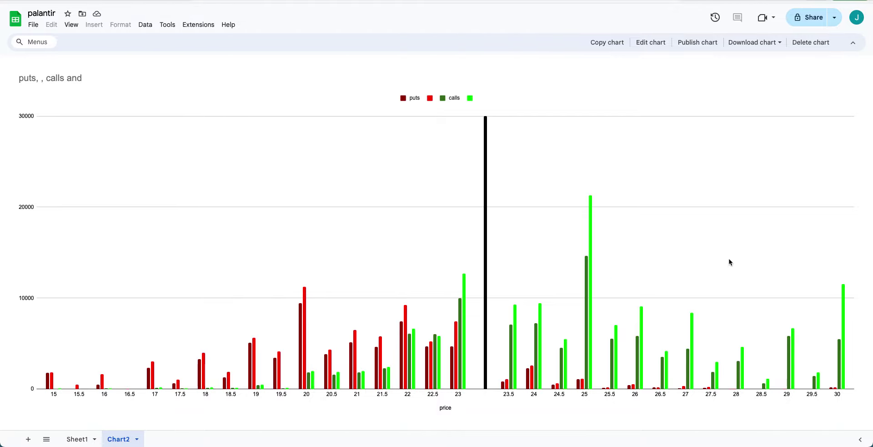
# Read the puts and calls volume bars at the 25 strike on Chart2.
pyautogui.moveTo(586, 292)
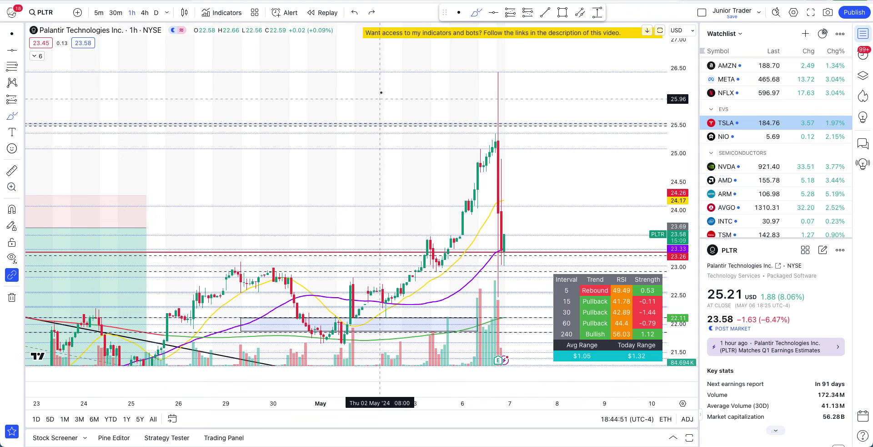
# Zoom the chart and switch PLTR to daily (D) candles.
pyautogui.scroll(3, 371, 205)
pyautogui.click(156, 13)
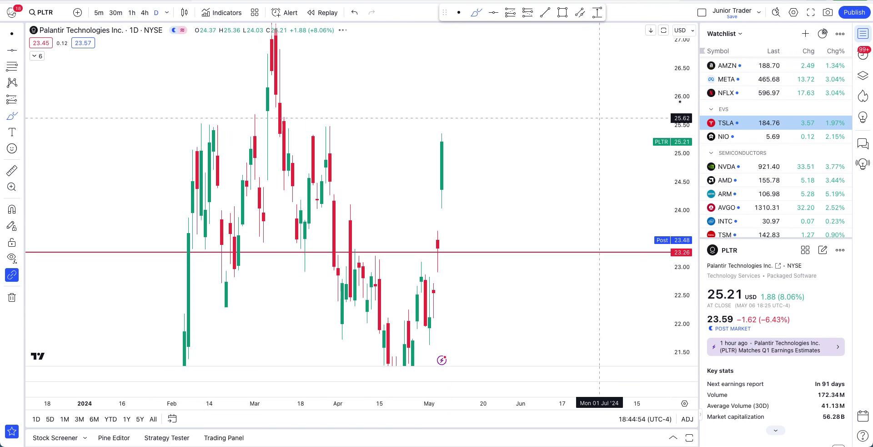